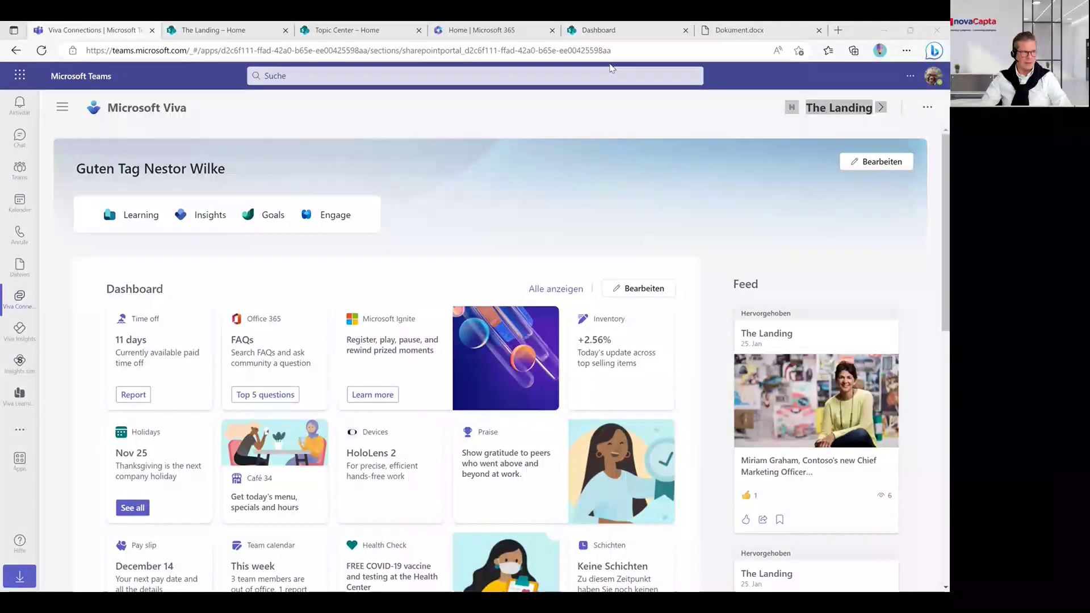
Step: In the Topic Center, confirm being listed for the suggested topic Northwind and check the confirmed connections section
click(344, 32)
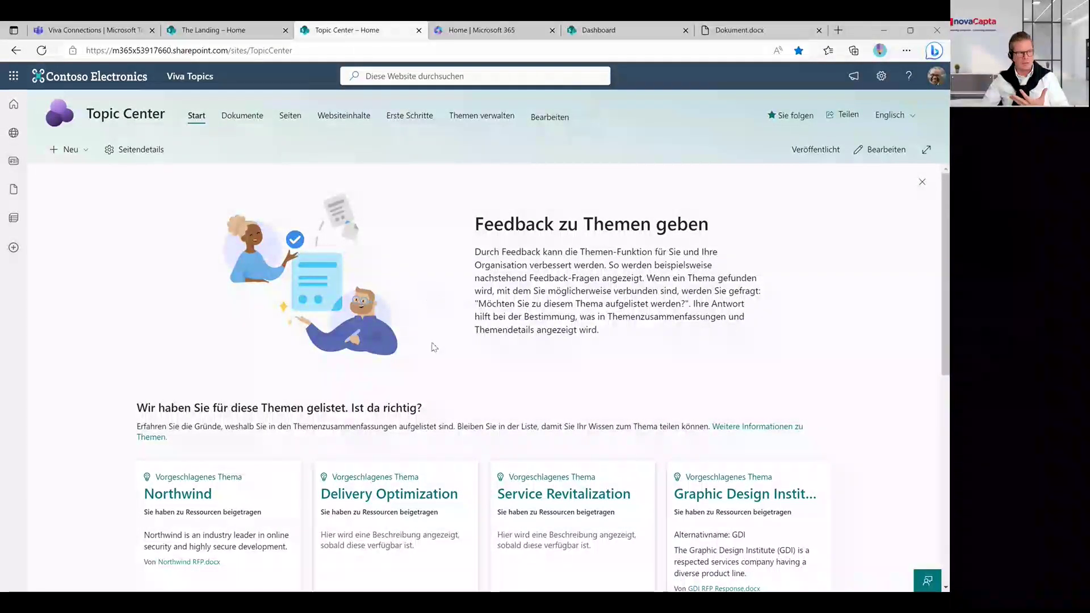
scroll(420, 362, down, 3)
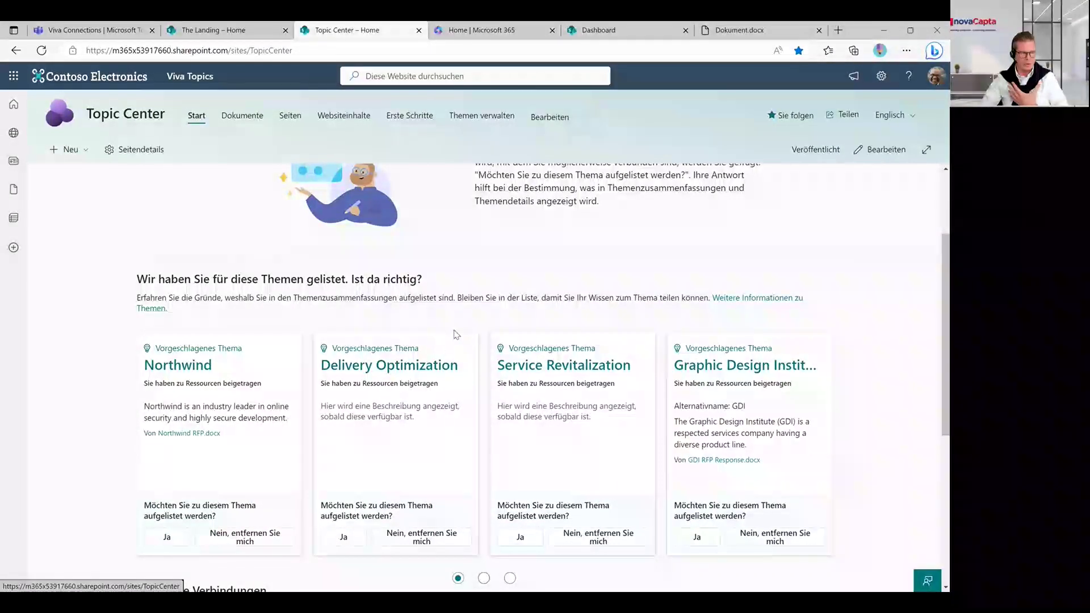
scroll(457, 334, down, 3)
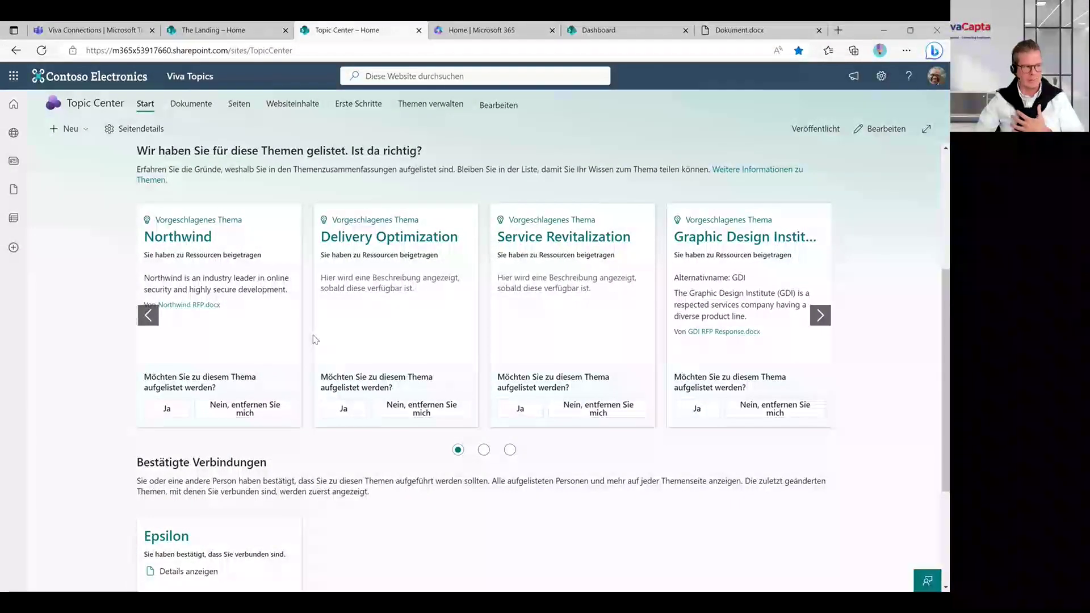
click(197, 416)
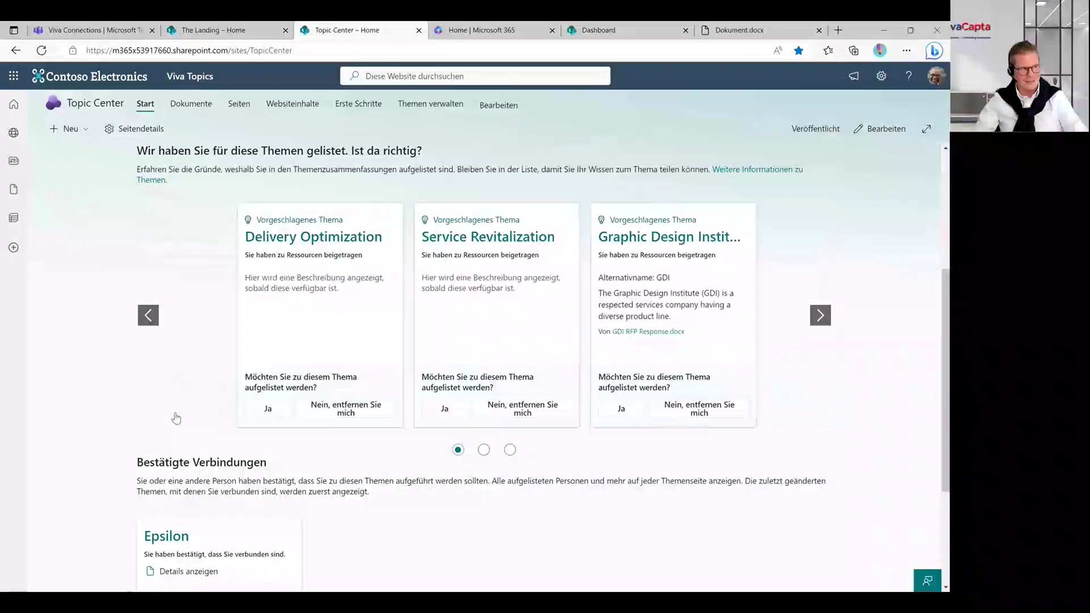
scroll(137, 400, down, 1)
drag(138, 400, 267, 396)
scroll(304, 418, down, 2)
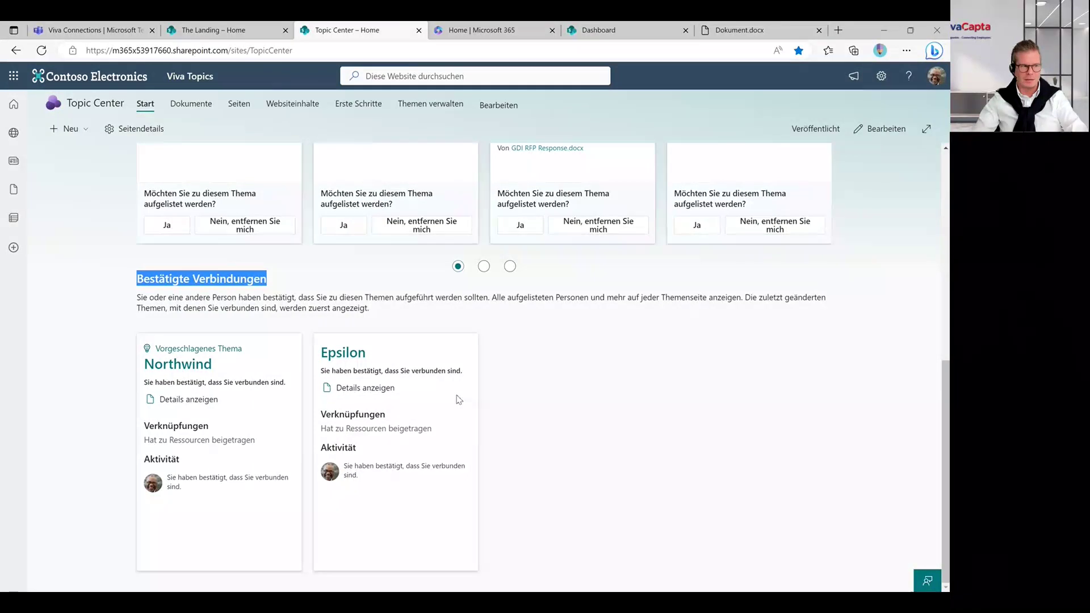
Step: Decline being listed for the suggested topic Mark 50 and review the remaining topic cards
scroll(459, 400, up, 5)
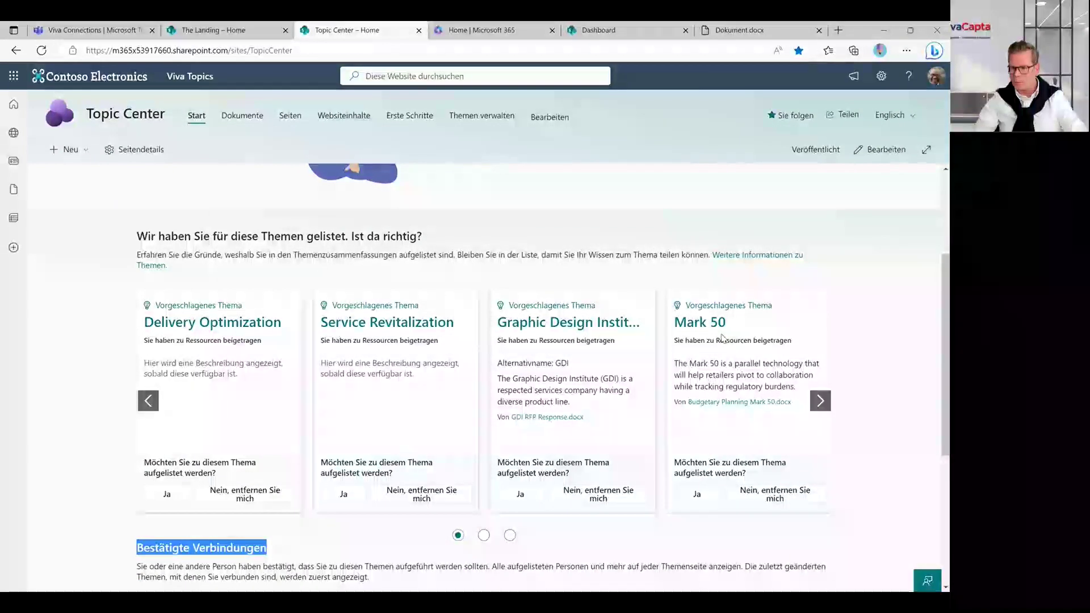
click(775, 498)
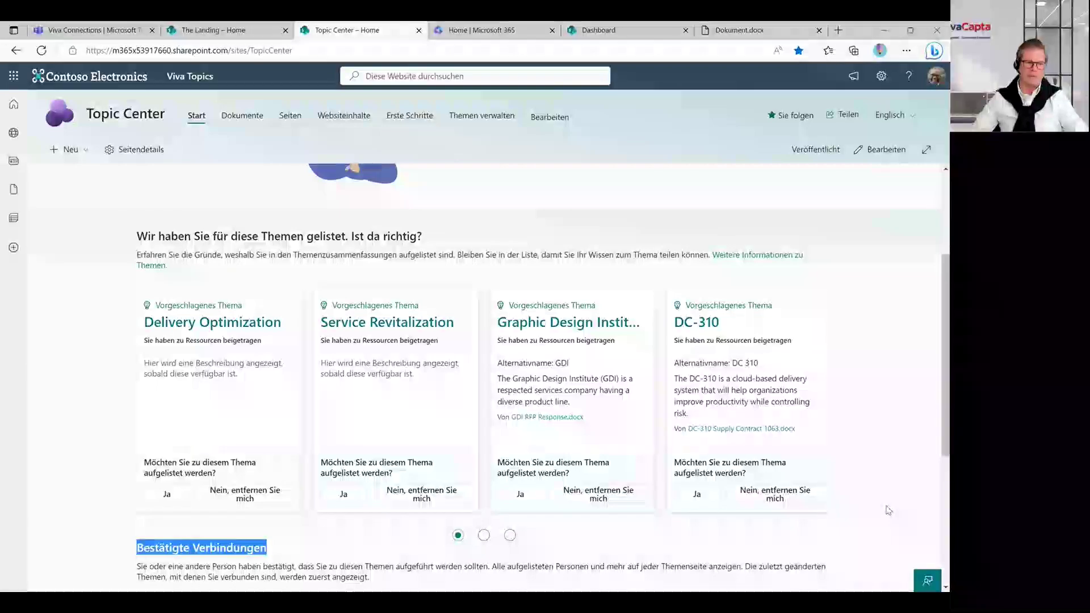
scroll(849, 477, down, 2)
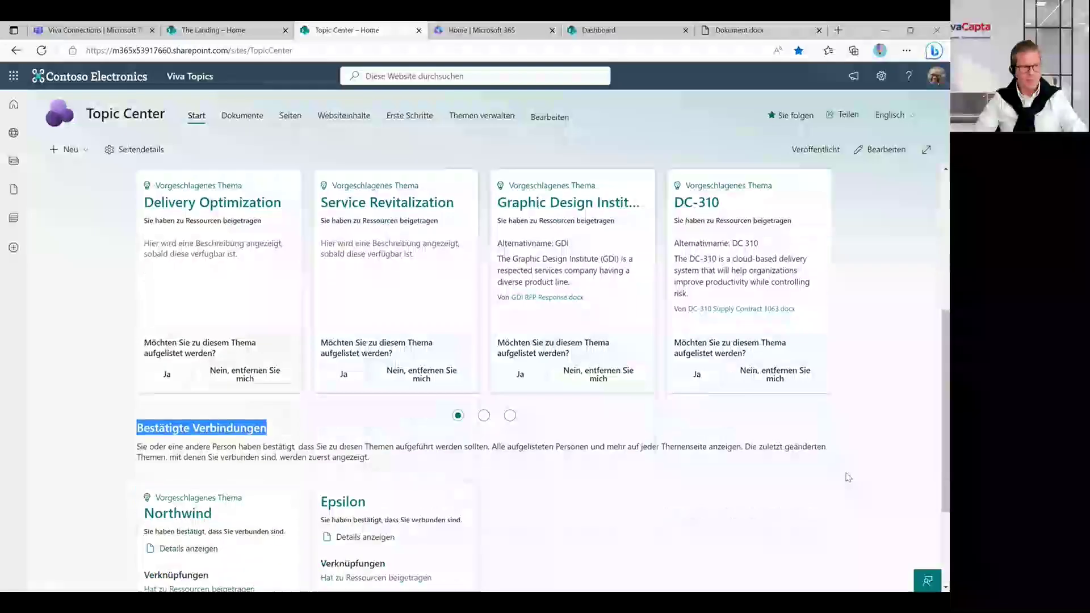
scroll(848, 478, down, 2)
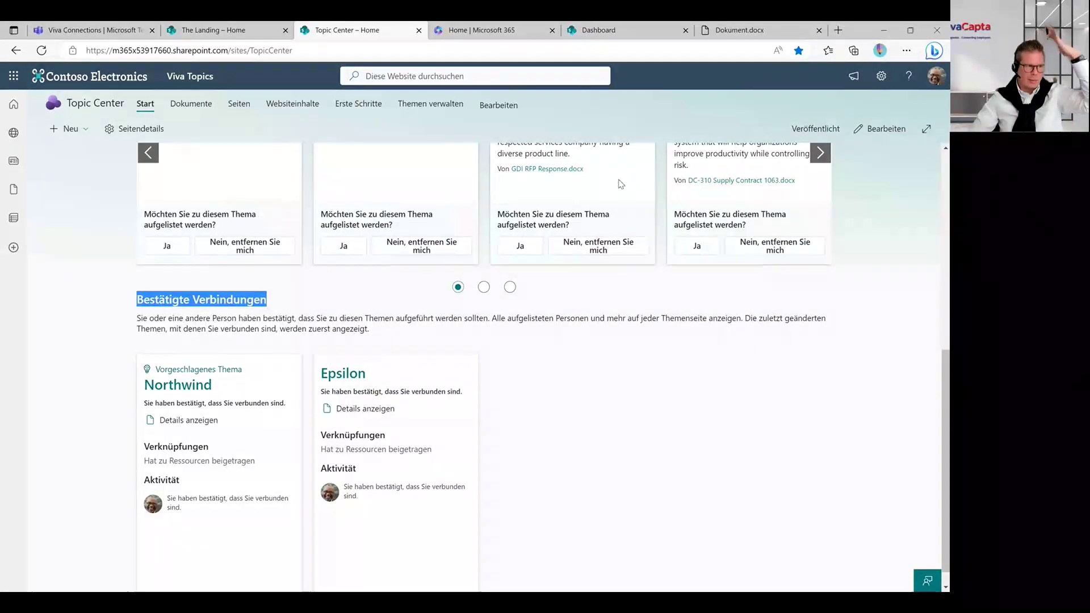
Step: Open the topic management list and remove the suggested topic U765
click(421, 107)
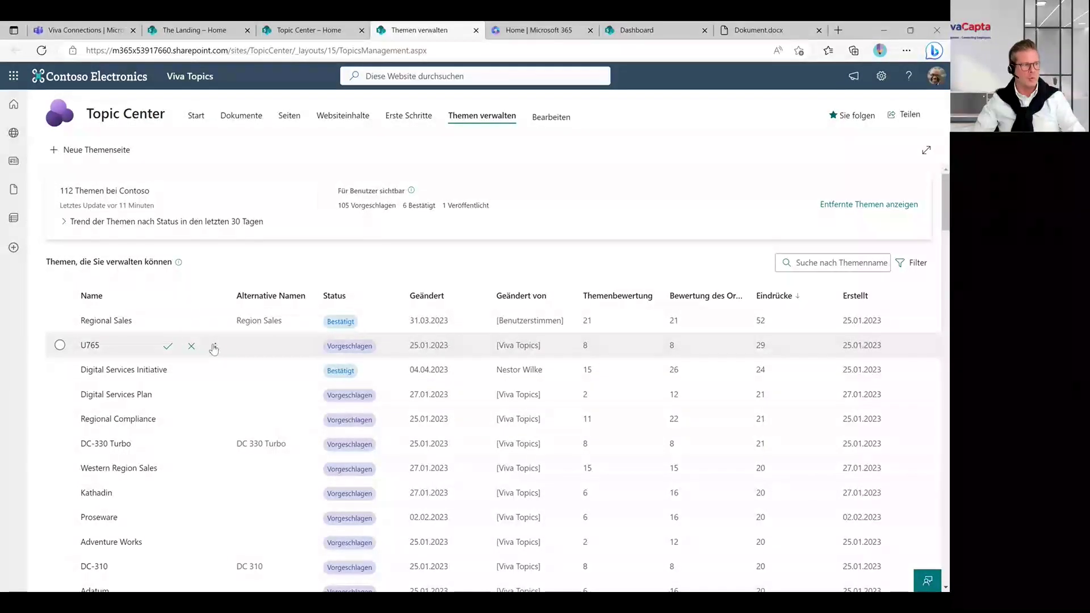
mouse_move(367, 350)
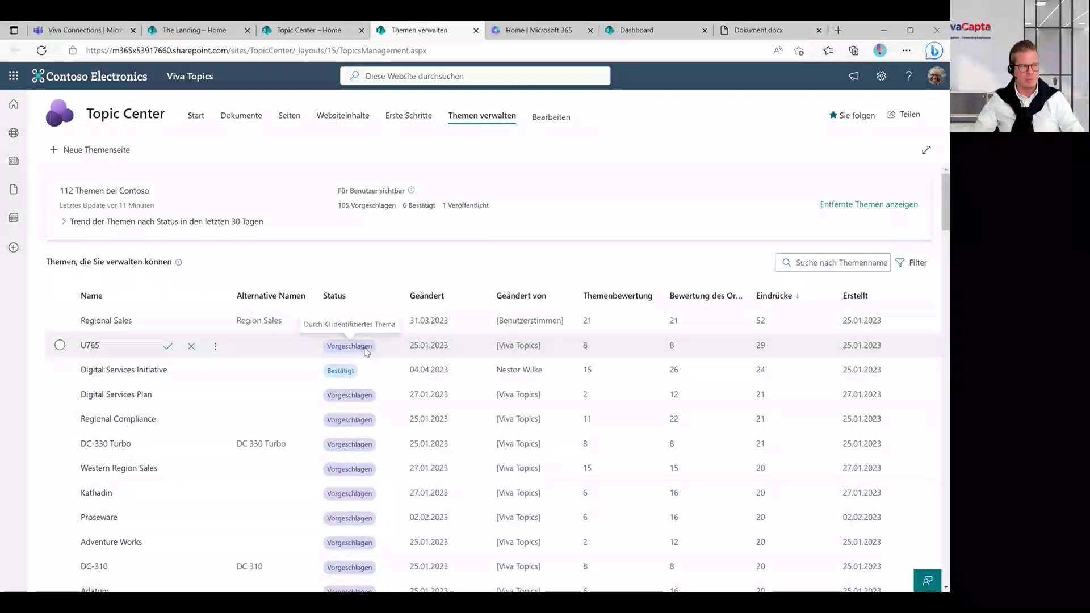
click(192, 347)
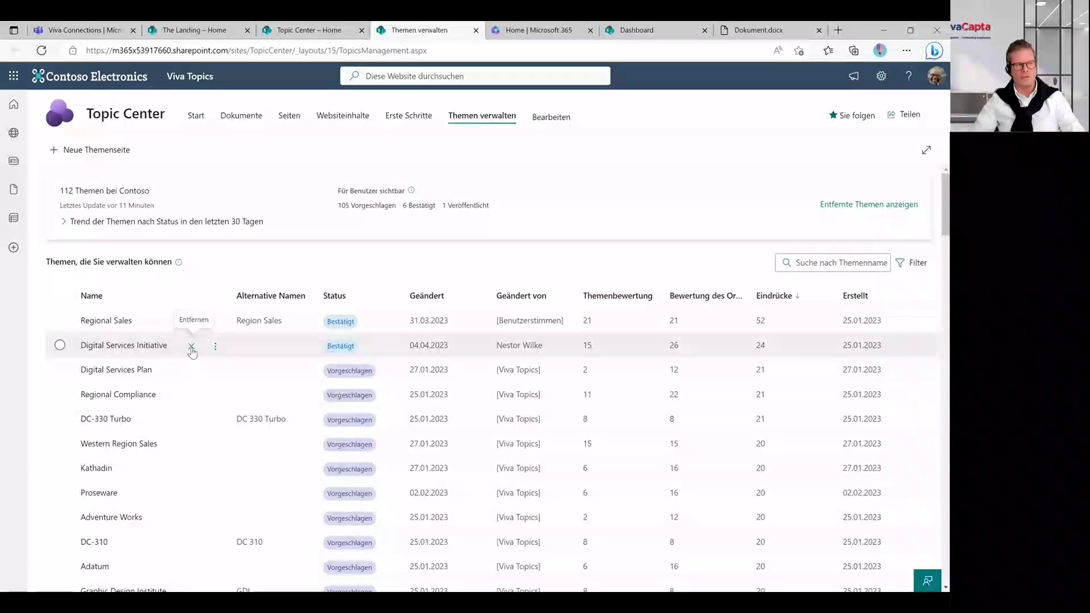
Step: Confirm the suggested topic Granite in the list of manageable topics
scroll(54, 433, down, 4)
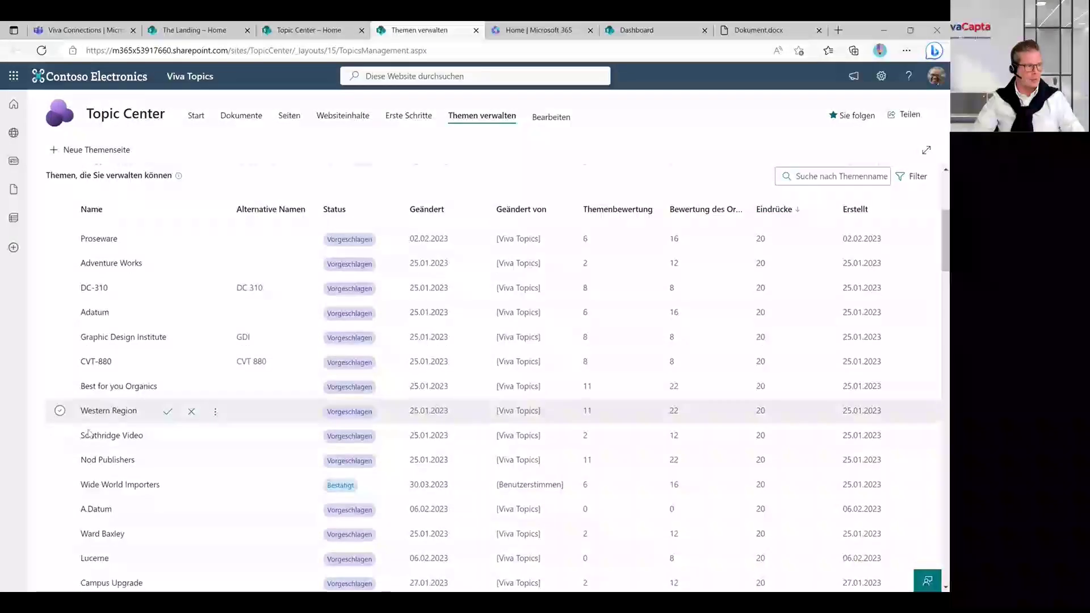
scroll(285, 422, down, 3)
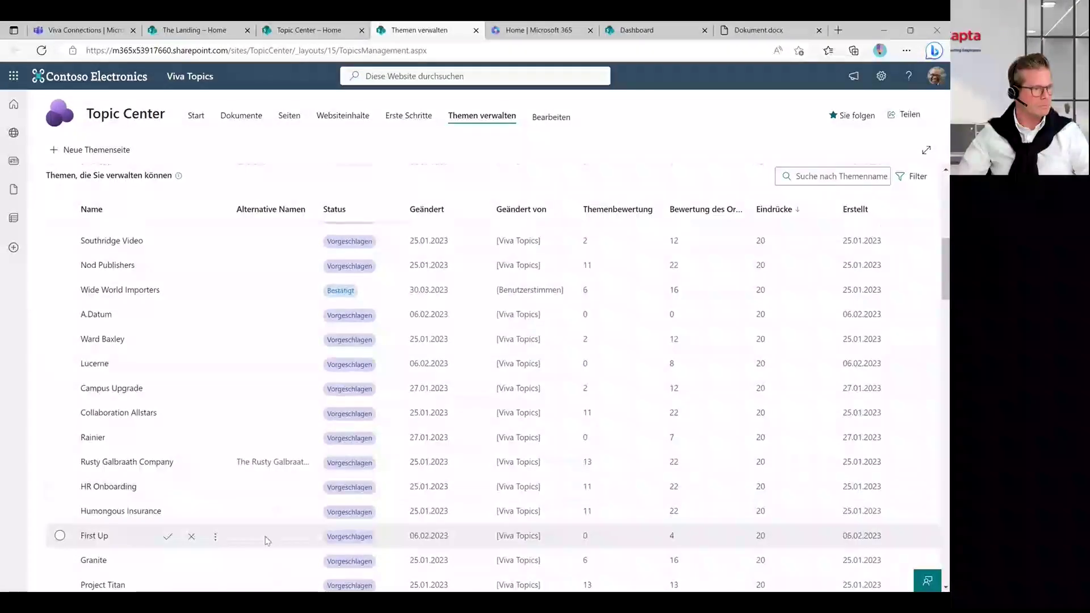
scroll(270, 528, down, 2)
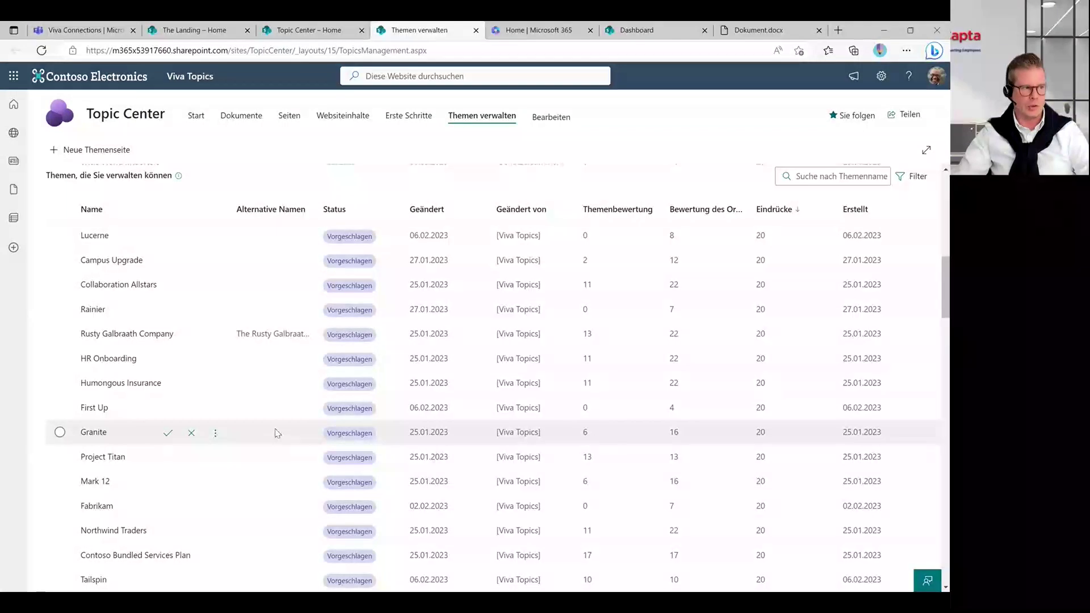
click(168, 433)
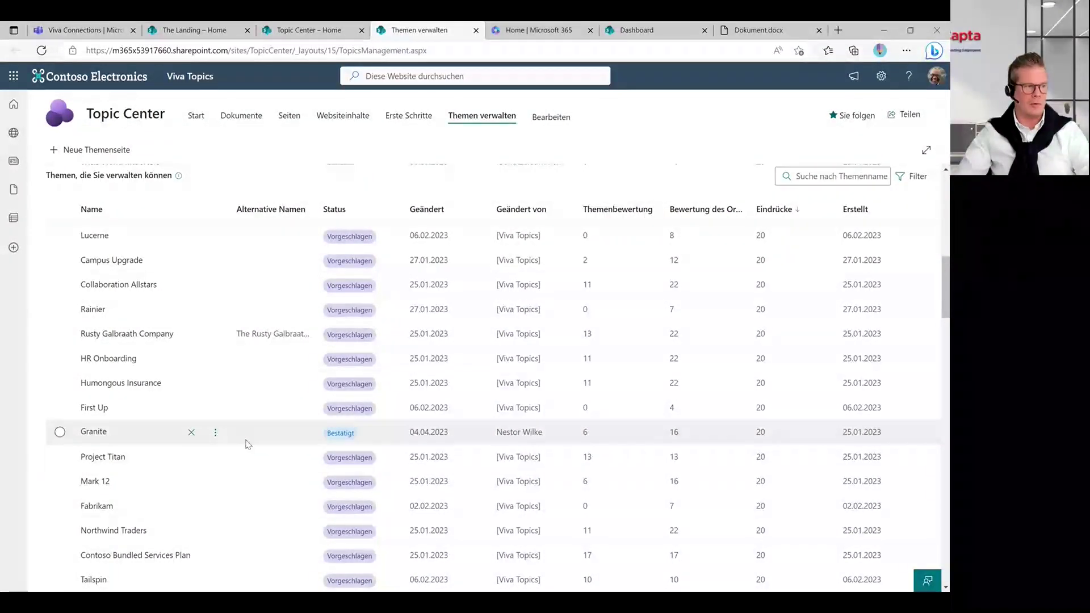
scroll(254, 370, up, 1)
scroll(254, 371, up, 10)
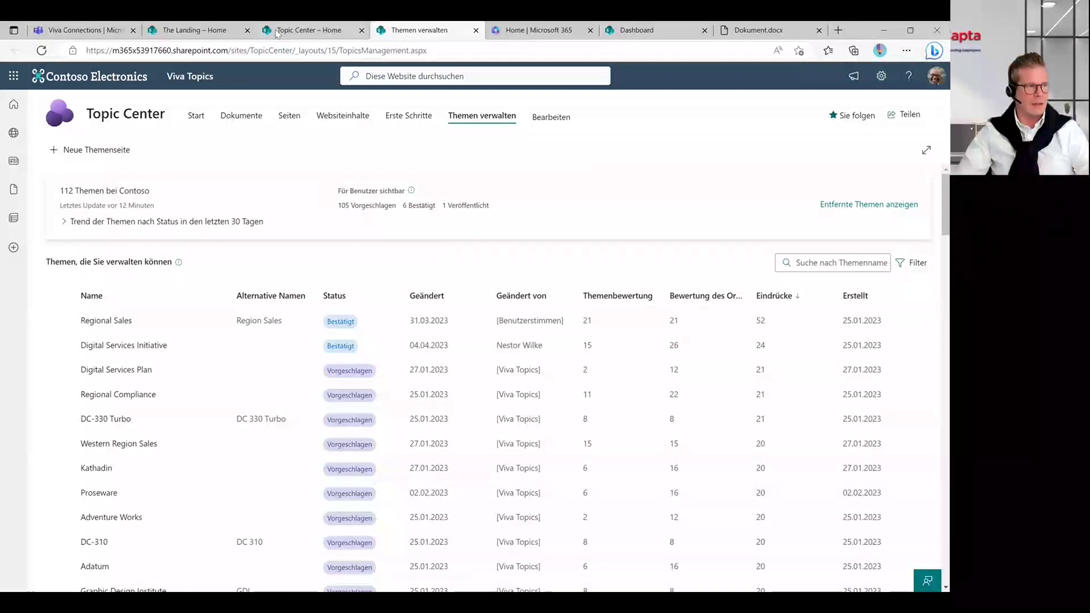
Step: From The Landing home page, open the company news article on Contoso's new Chief Marketing Officer in a new tab
click(199, 32)
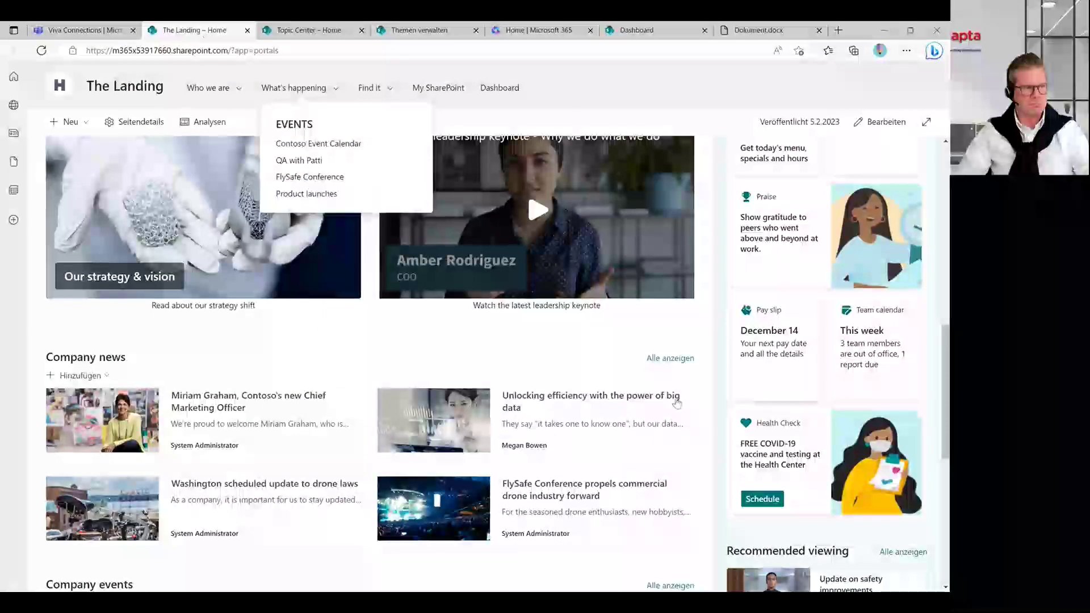
scroll(668, 402, down, 3)
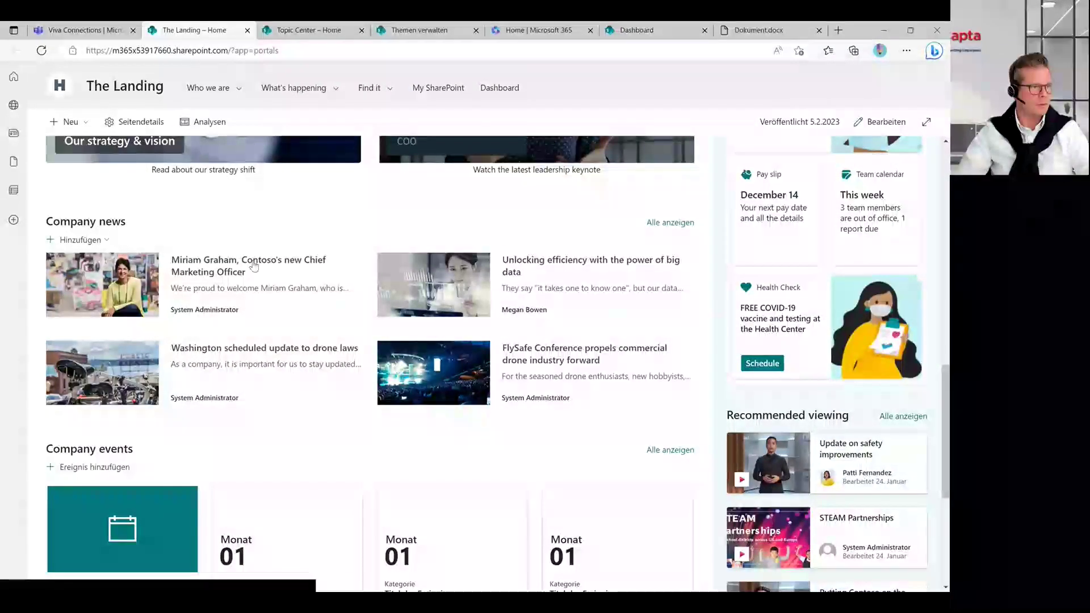
right_click(219, 269)
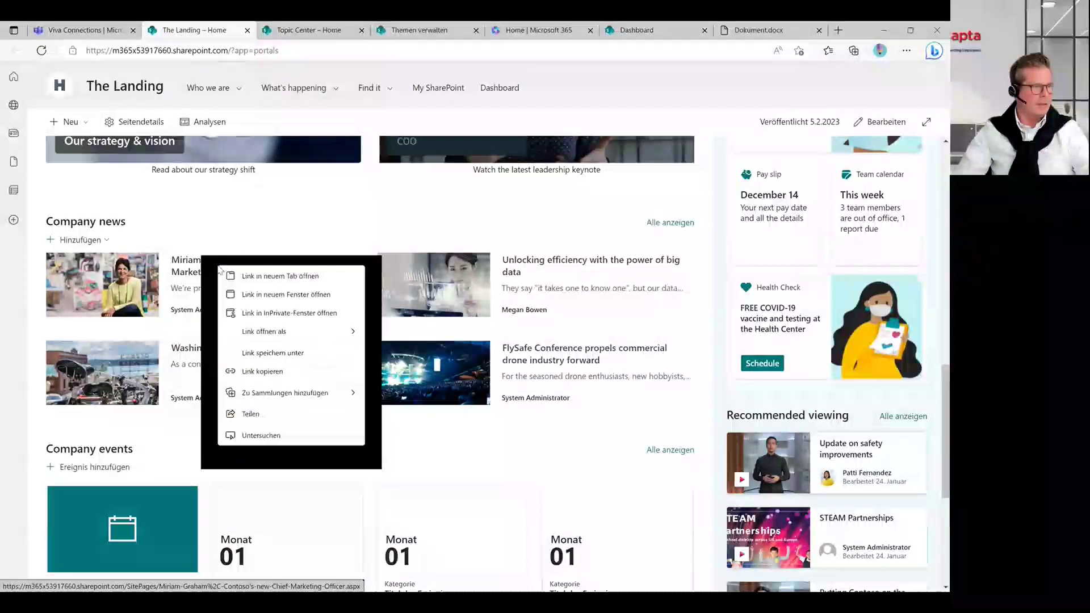
click(255, 277)
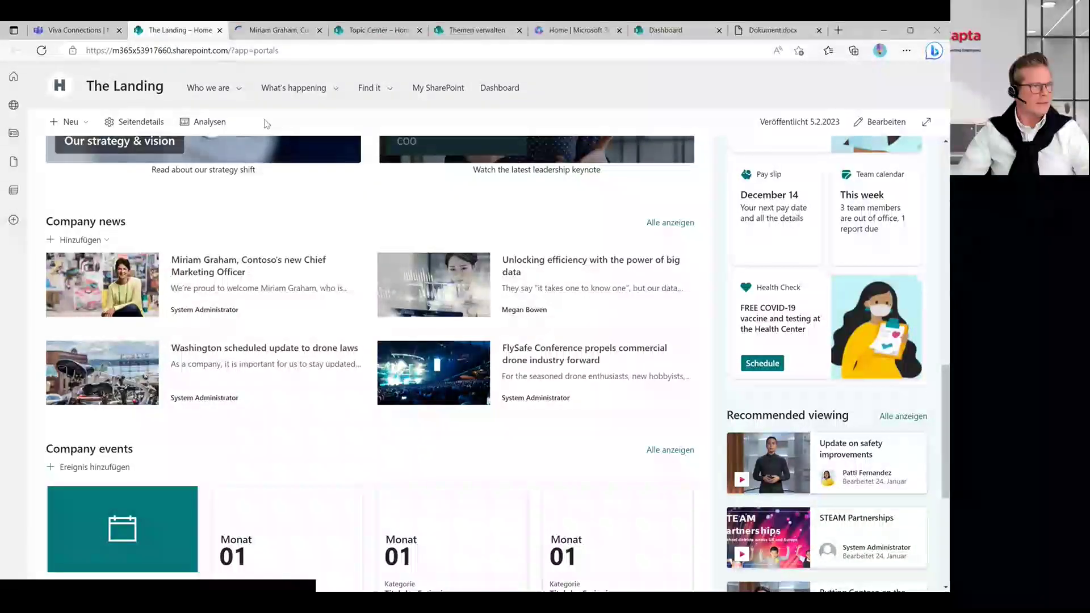
click(277, 30)
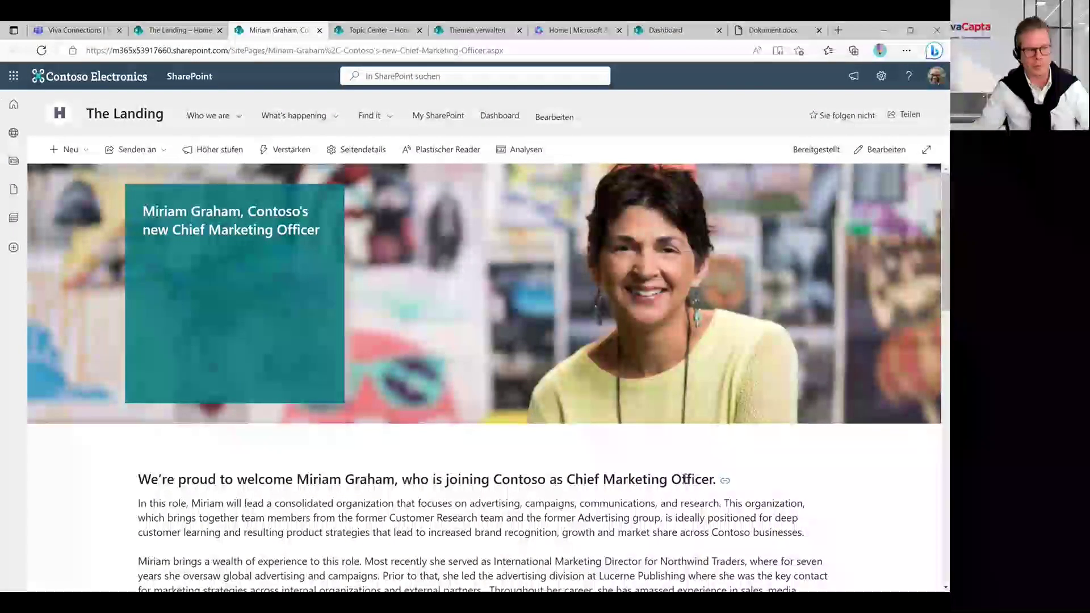
Step: Look over the article's introductory text and put the news page into edit mode
drag(671, 480, 708, 480)
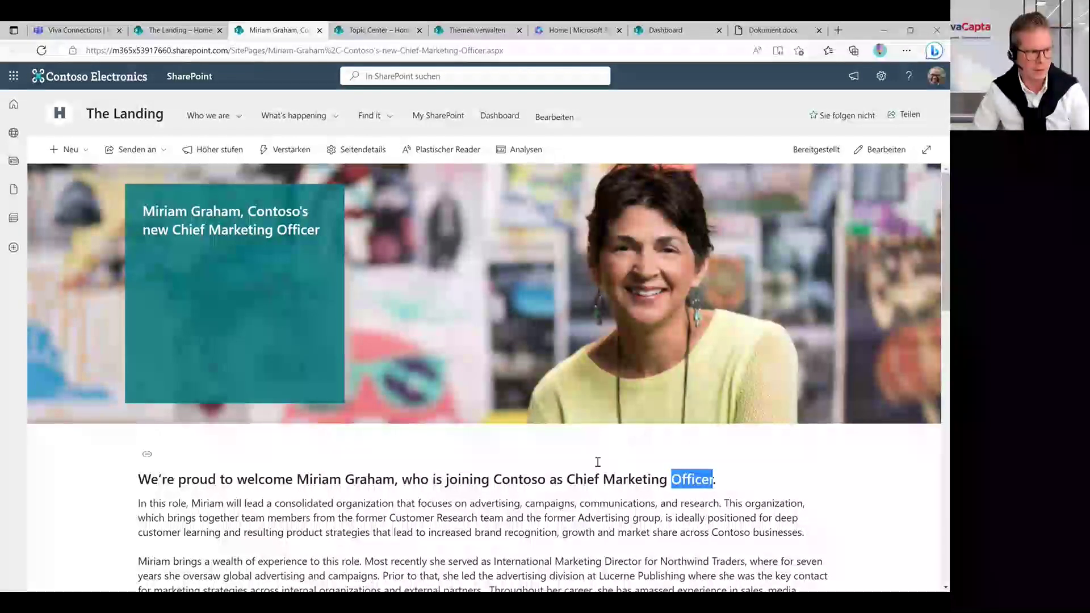
scroll(595, 492, down, 2)
scroll(595, 492, down, 2)
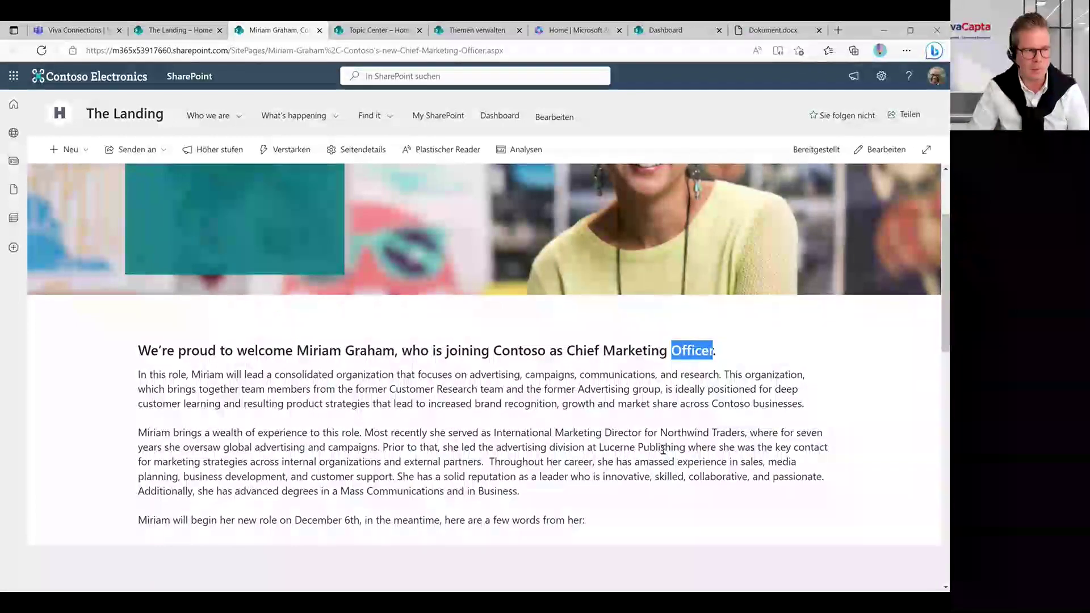
click(871, 205)
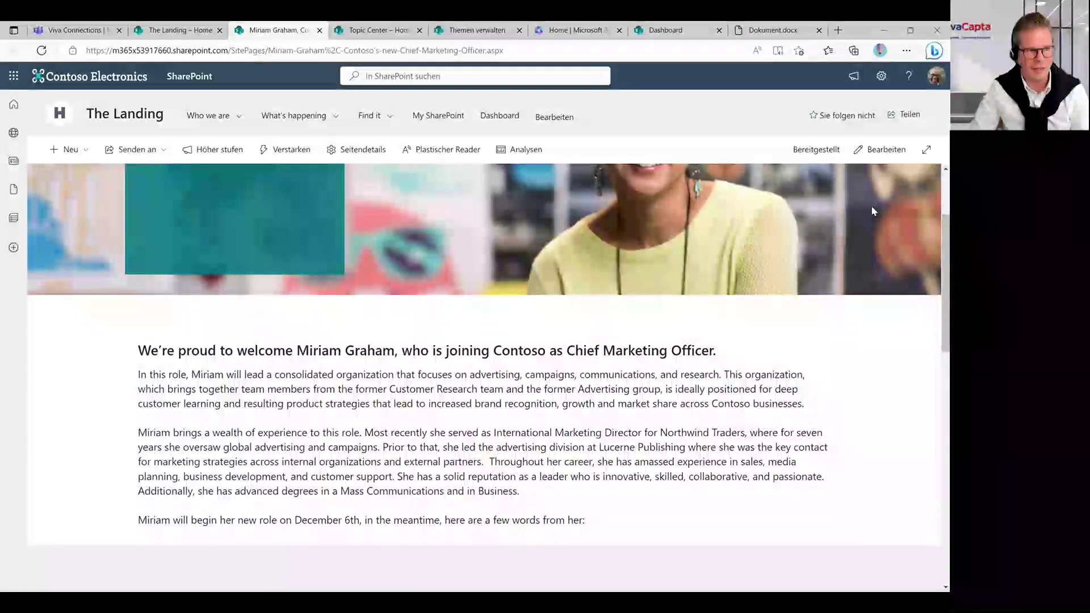
click(885, 150)
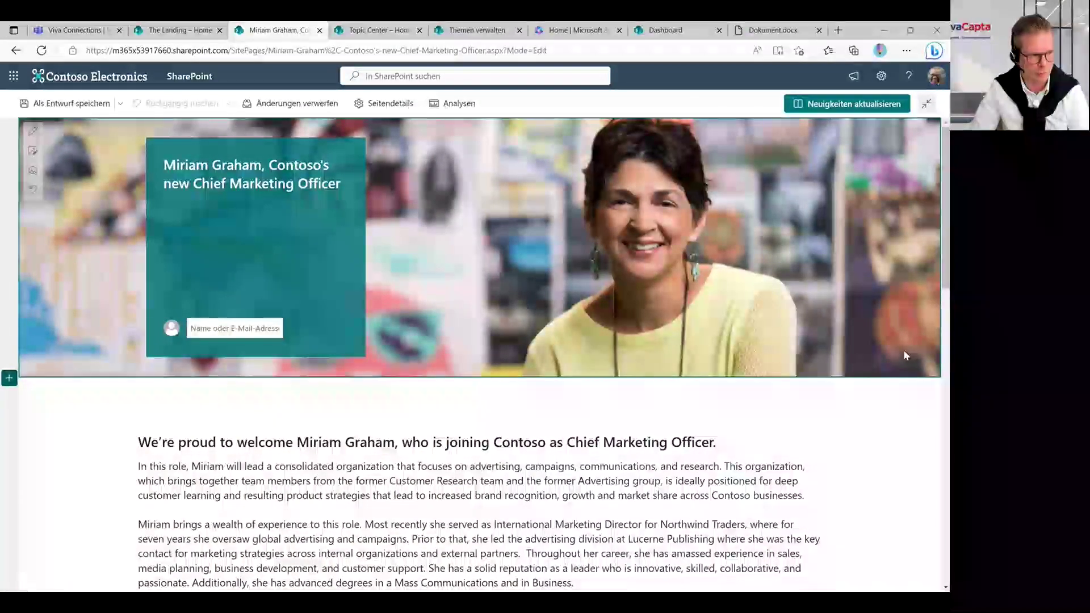
Step: Add a new paragraph reading "Check also" below the paragraph that ends with "Mass Communications and in Business."
scroll(815, 391, down, 1)
scroll(814, 391, down, 5)
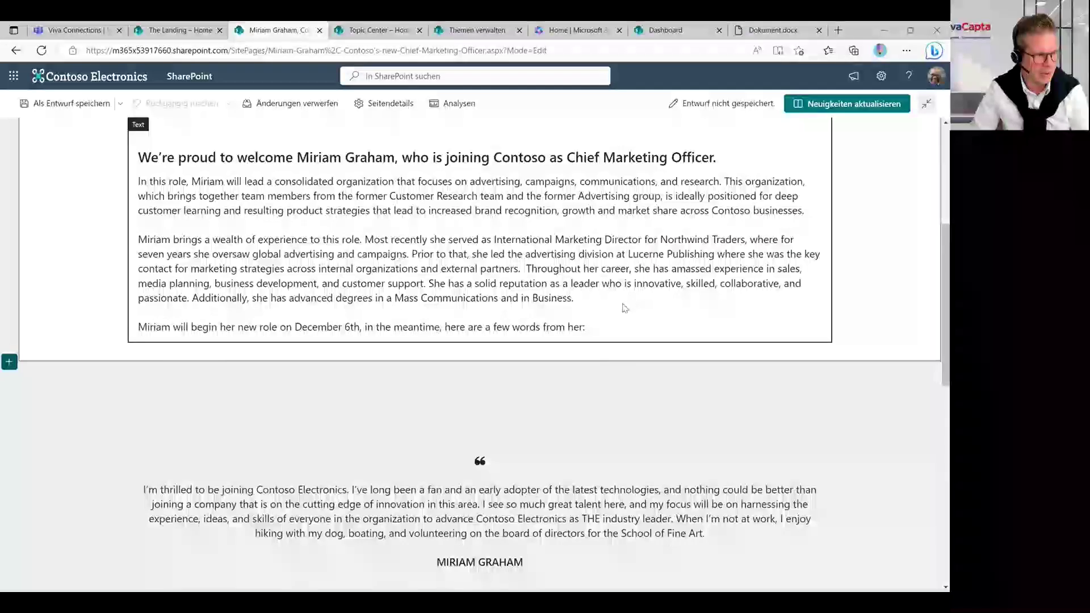
click(598, 297)
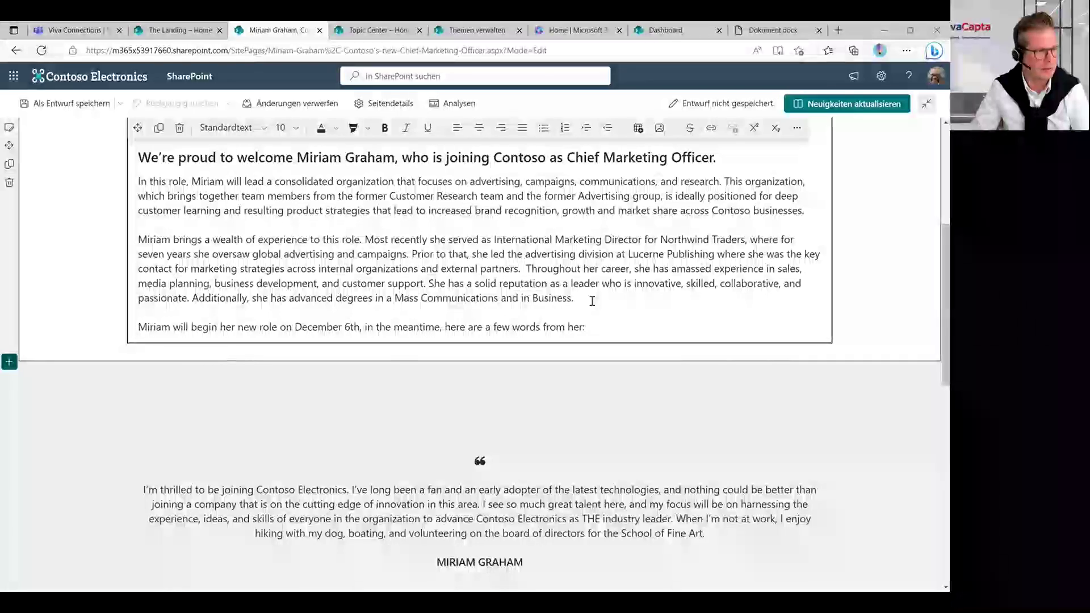
key(Return)
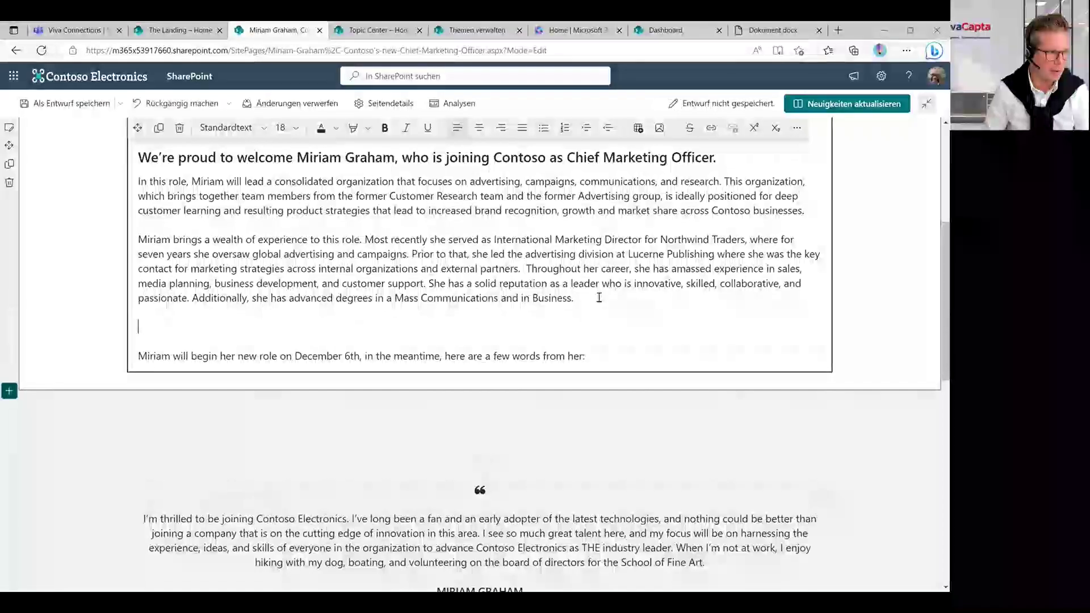
text(Check also)
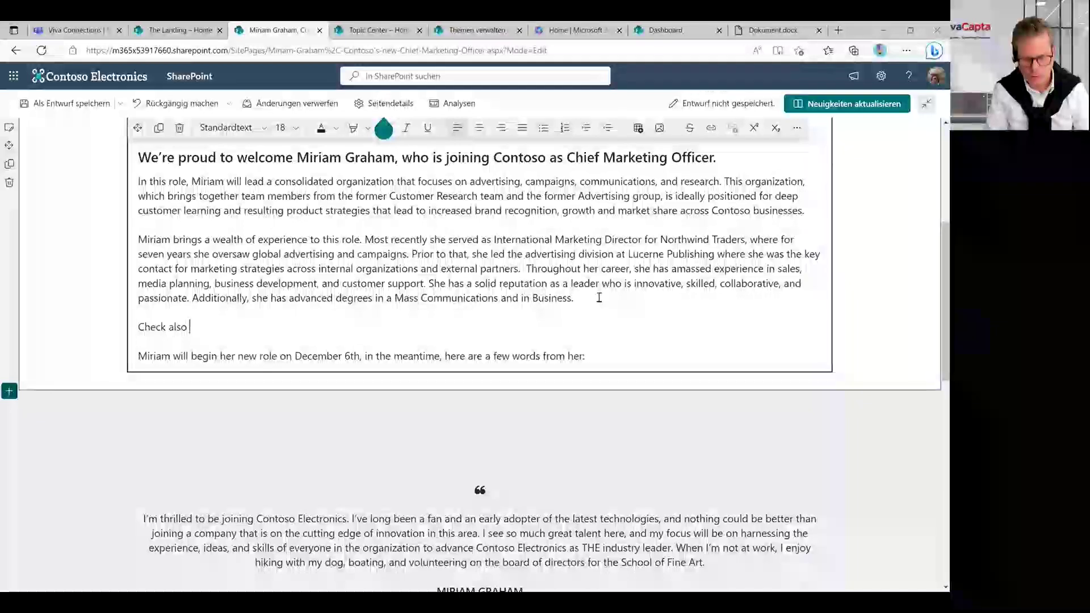
Step: Append the topic reference "#rgional sales" to the "Check also" line
text( #sales)
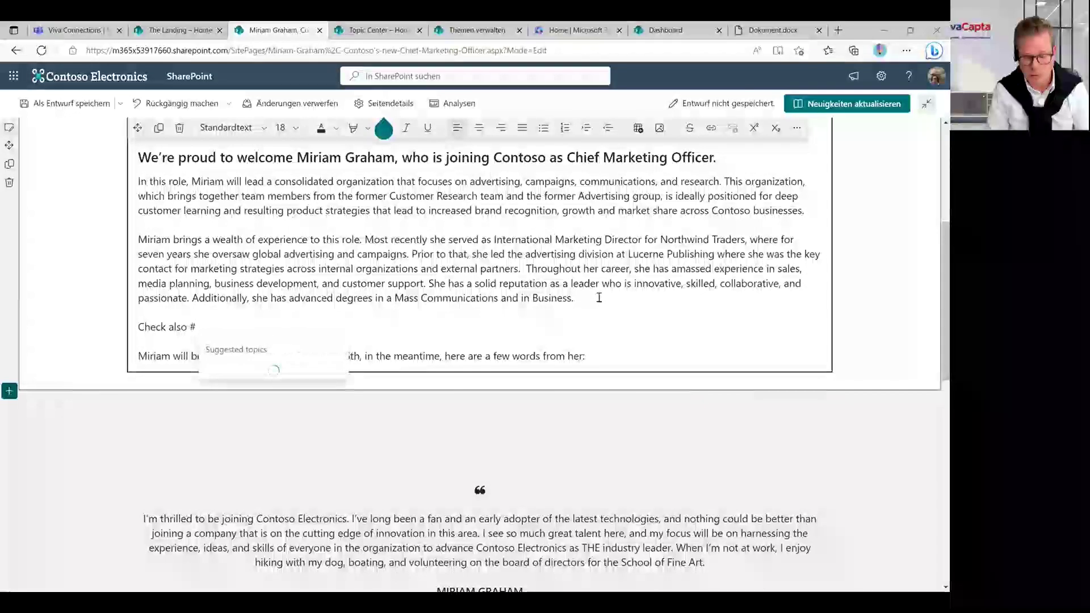
key(BackSpace)
key(BackSpace)
key(BackSpace)
key(BackSpace)
key(BackSpace)
text(rgional sales)
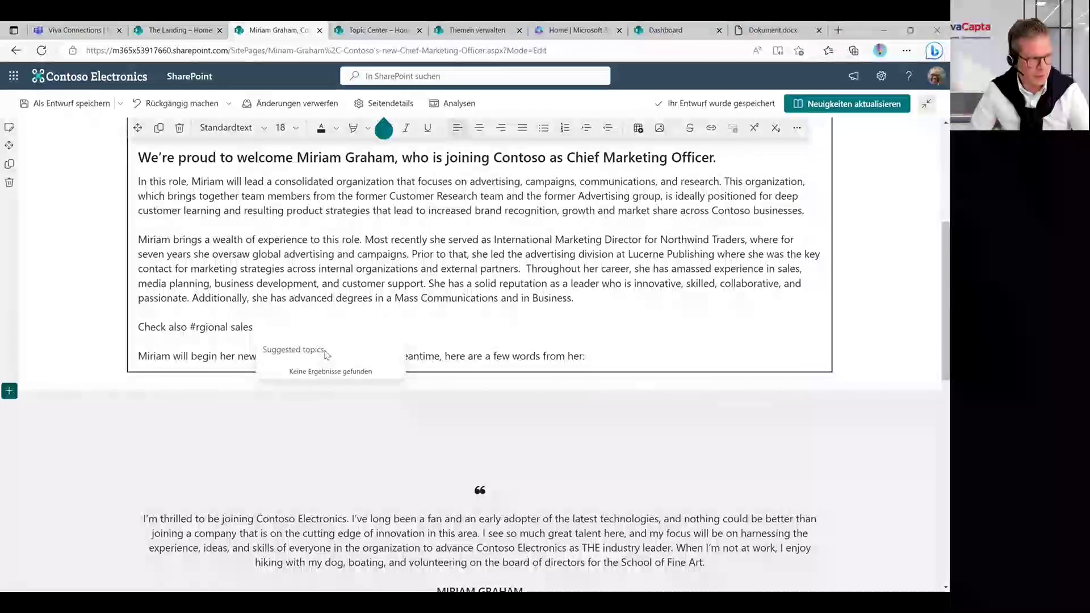
Step: Try to correct the misspelled topic reference on the "Check also" line to "#regional sales"
click(286, 330)
click(232, 327)
key(BackSpace)
click(261, 327)
key(BackSpace)
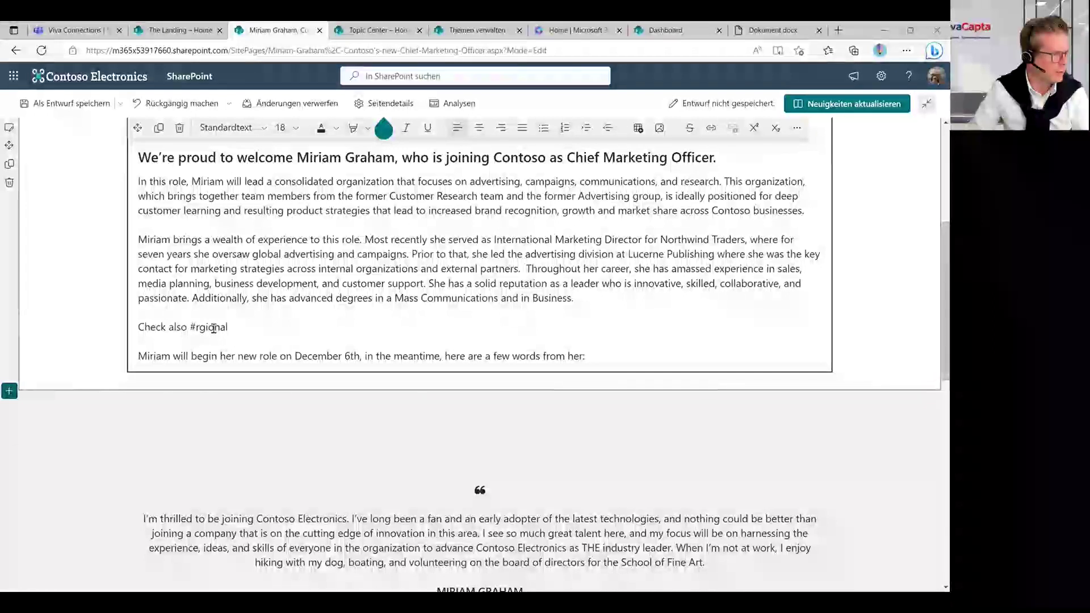
text(e)
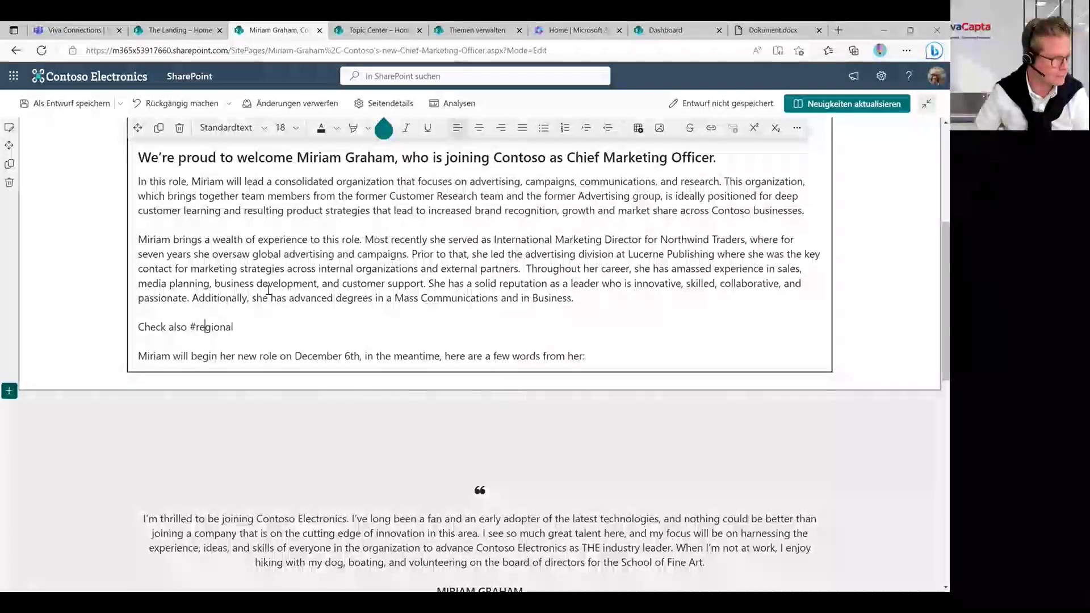
click(263, 329)
text(sales)
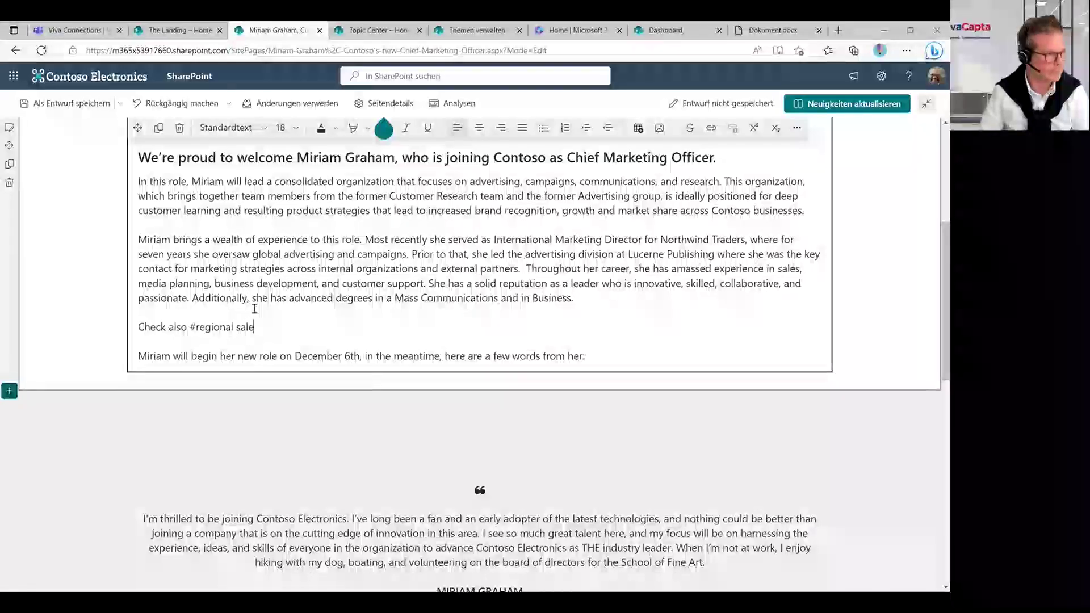
Step: Replace the hashtag text after "Check also" with the suggested topic Regional Sales, found by entering "#reg"
key(BackSpace)
key(BackSpace)
key(BackSpace)
key(BackSpace)
key(BackSpace)
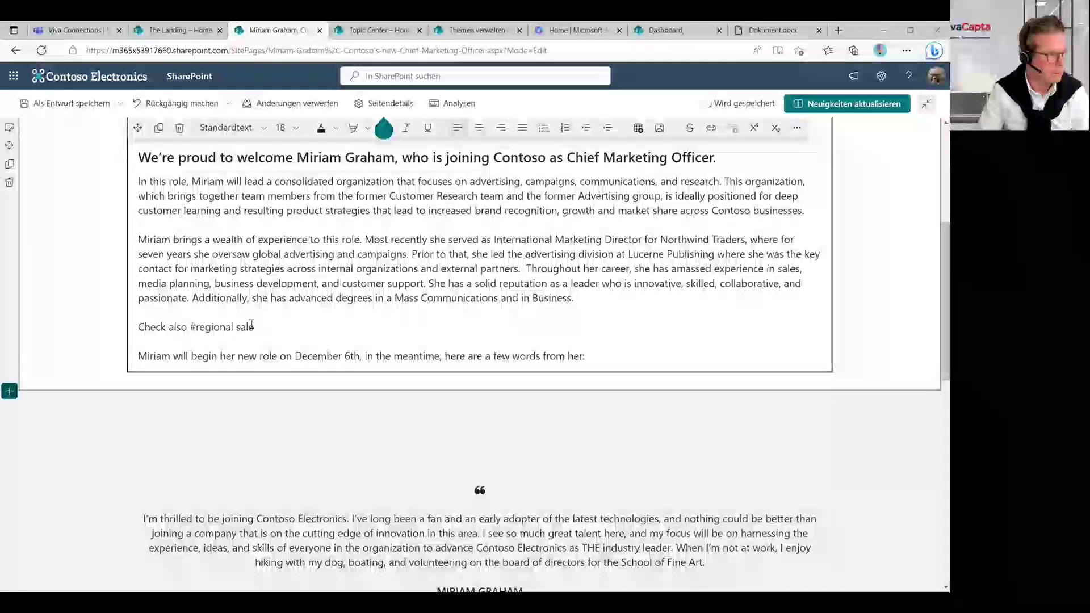
key(BackSpace)
key(BackSpace)
key(BackSpace)
key(BackSpace)
key(BackSpace)
key(BackSpace)
key(BackSpace)
key(BackSpace)
key(BackSpace)
key(BackSpace)
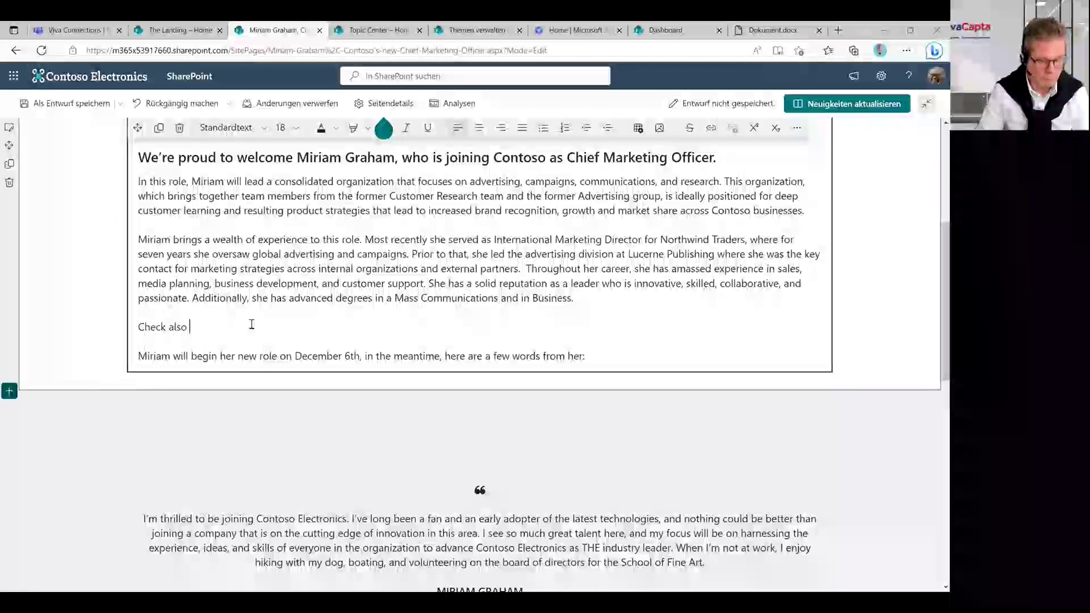
text(#reg)
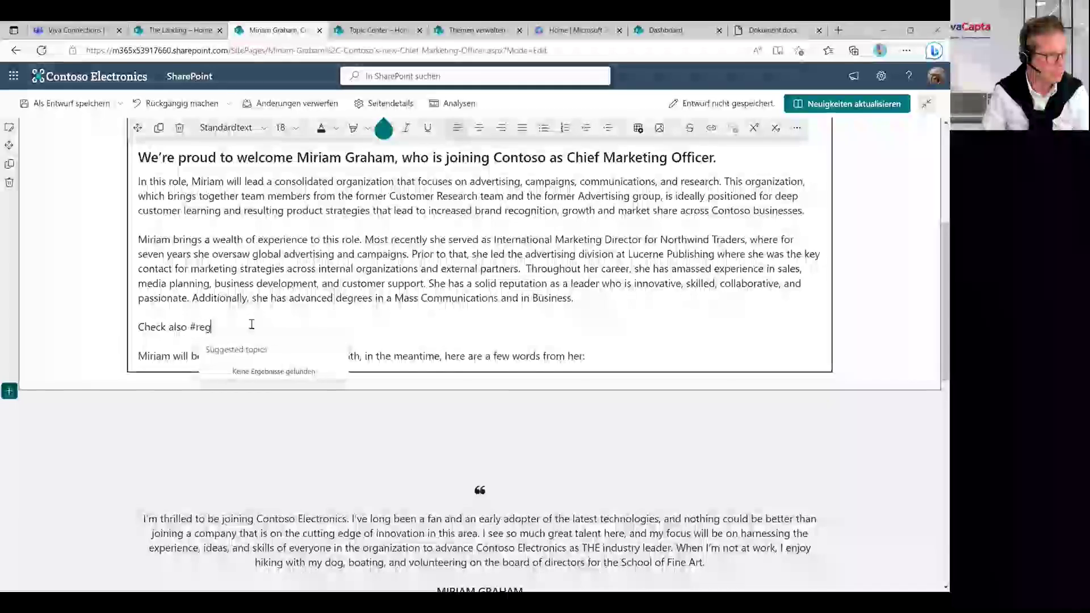
click(267, 377)
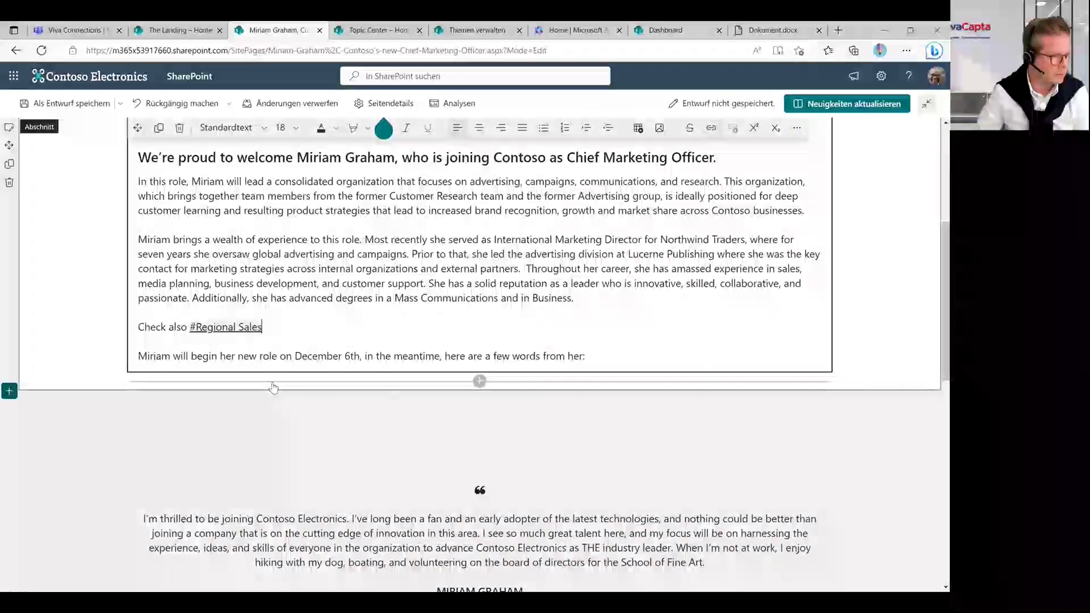
Step: Publish the updated news article and dismiss the feedback request
click(854, 105)
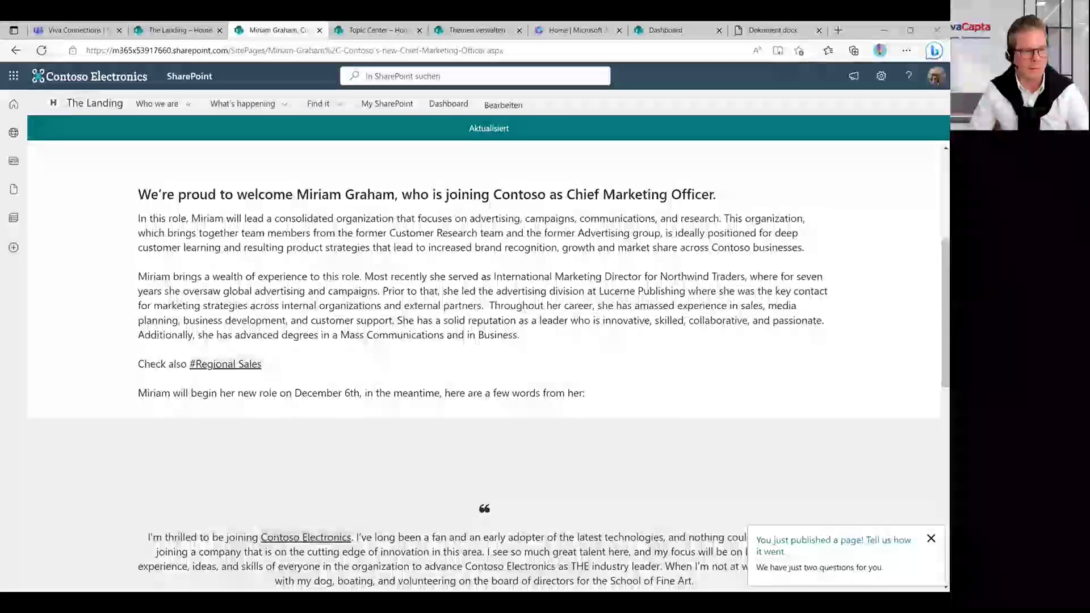
click(931, 536)
scroll(391, 408, up, 4)
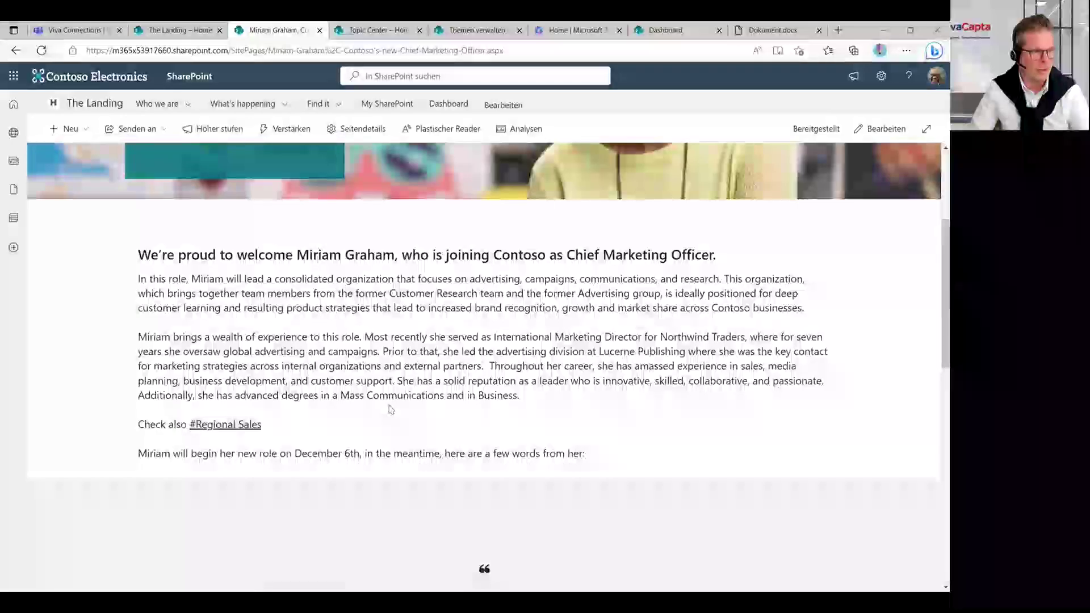
scroll(390, 406, down, 4)
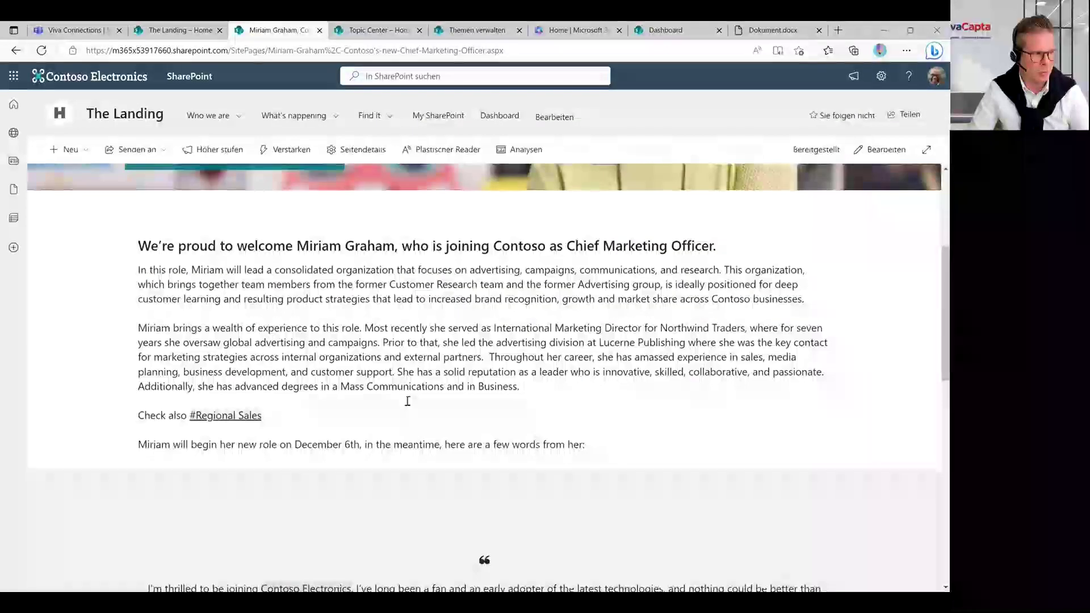
Step: Examine the description, people, resources and related topics on the article's Regional Sales topic card, and open the topic's details page
mouse_move(233, 376)
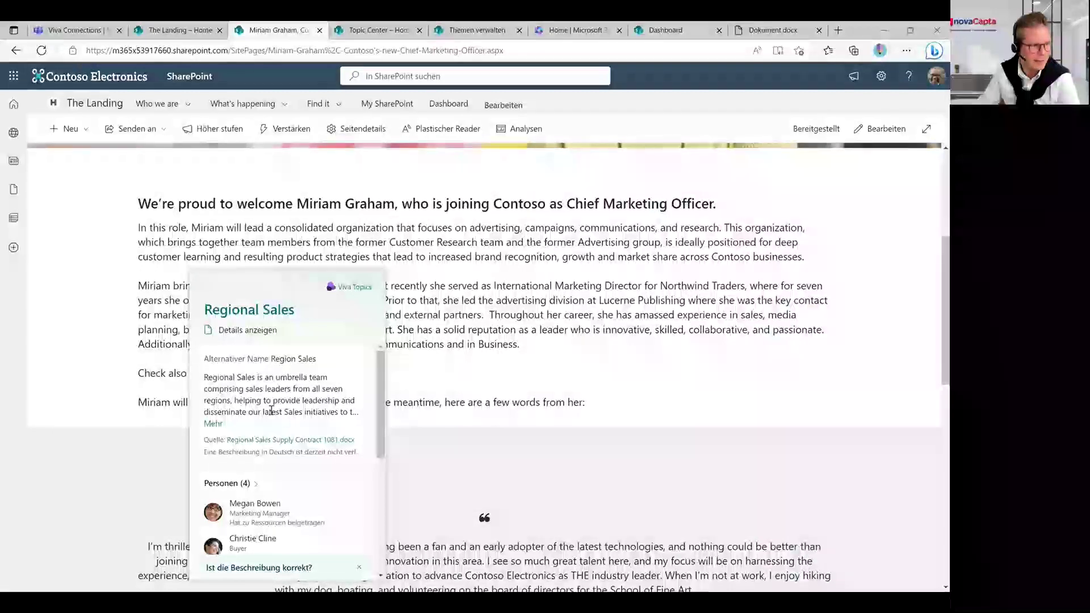
scroll(288, 425, down, 1)
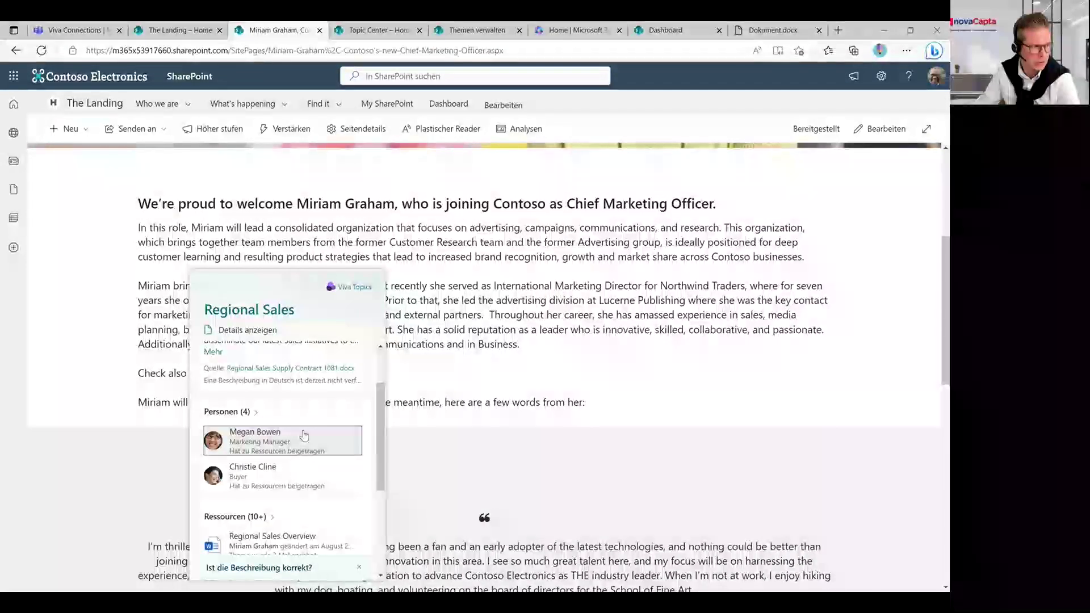
scroll(286, 448, down, 1)
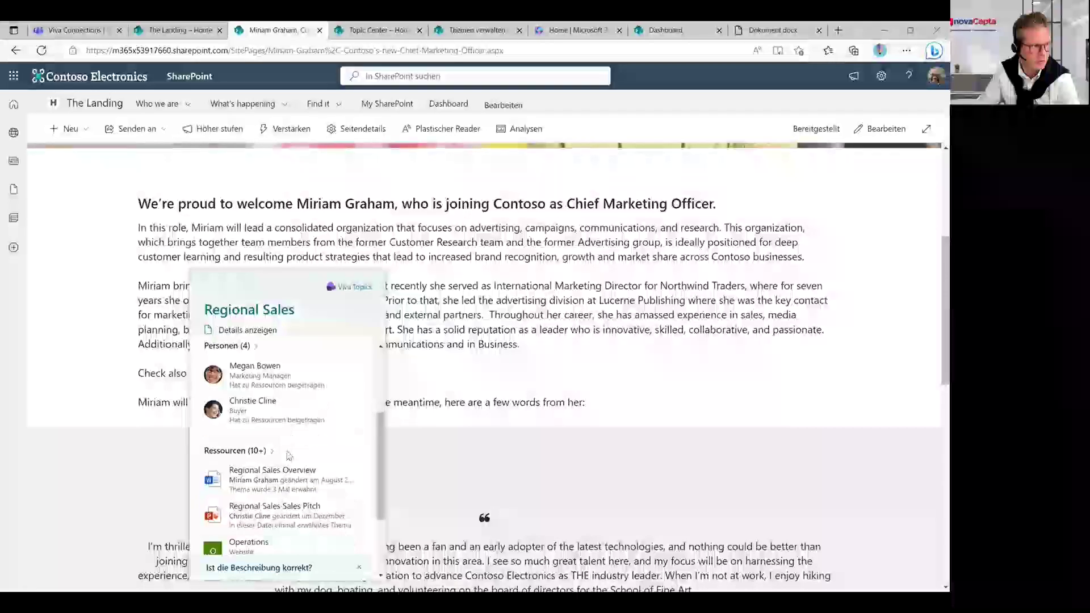
scroll(284, 445, down, 1)
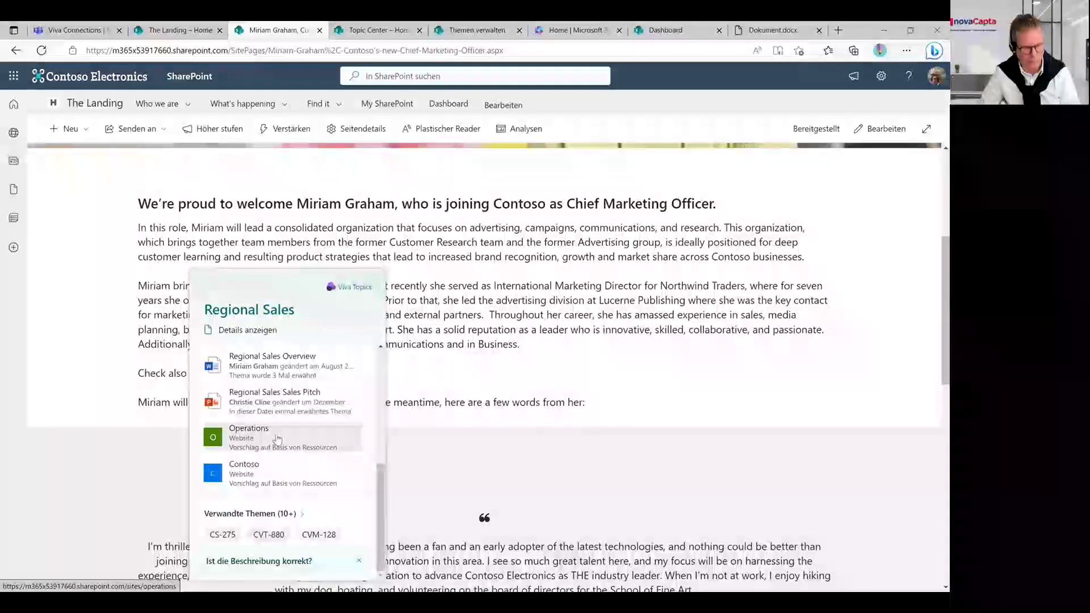
scroll(277, 438, up, 3)
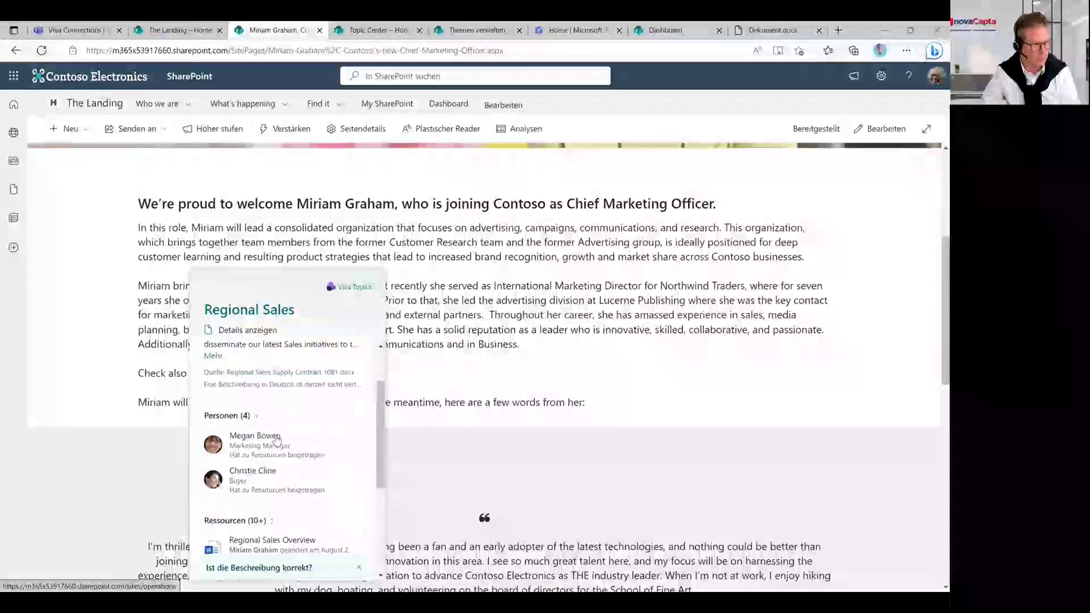
scroll(277, 438, up, 2)
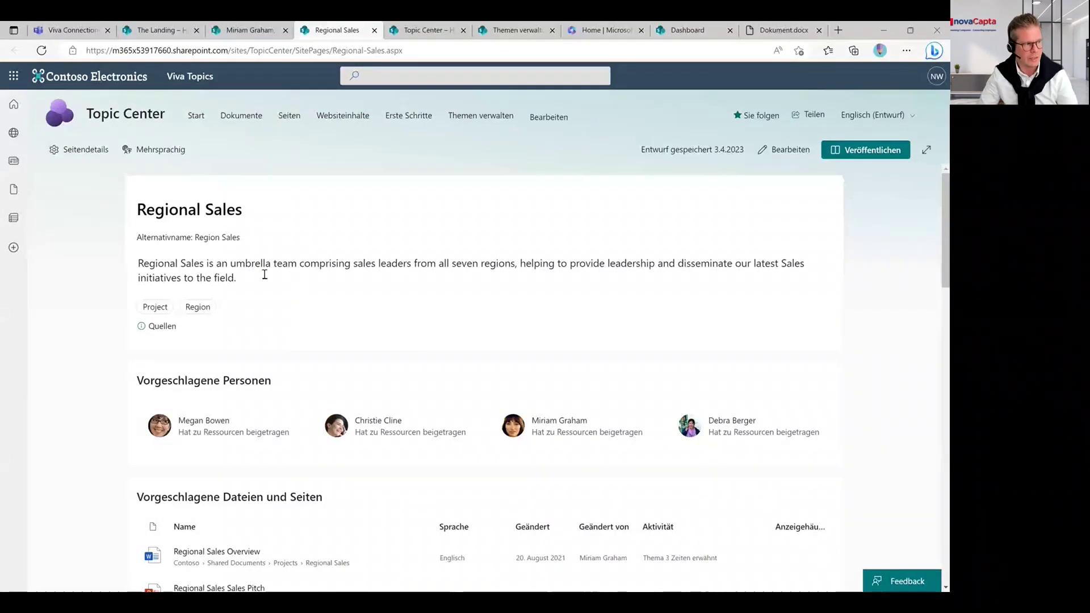
Step: Look over the Regional Sales topic page's description, type labels, suggested people, files and websites
drag(254, 282, 136, 261)
click(281, 284)
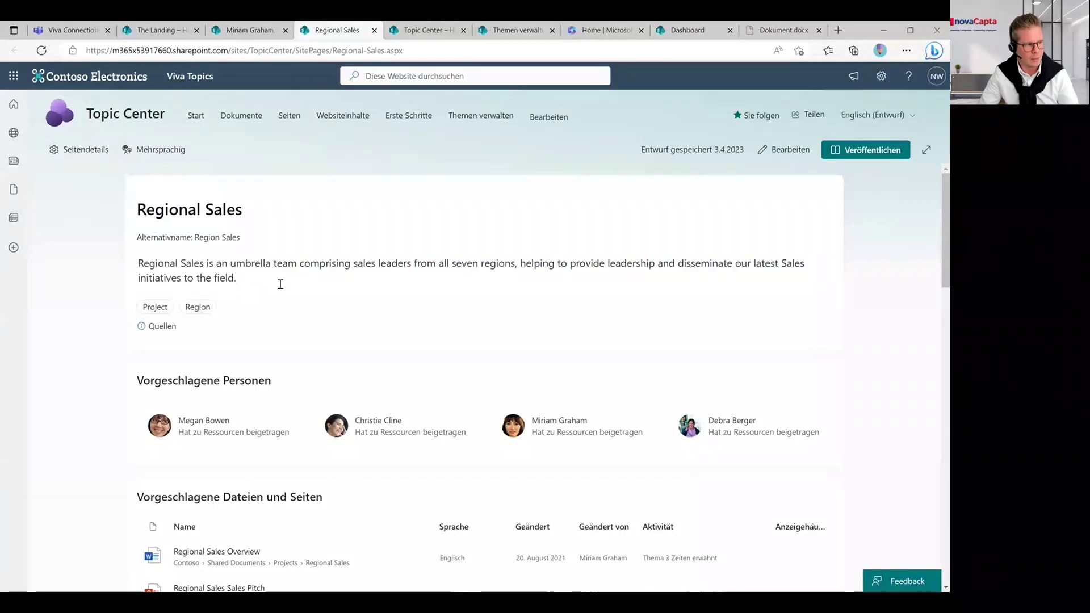
drag(256, 304, 139, 308)
click(256, 296)
scroll(275, 336, down, 7)
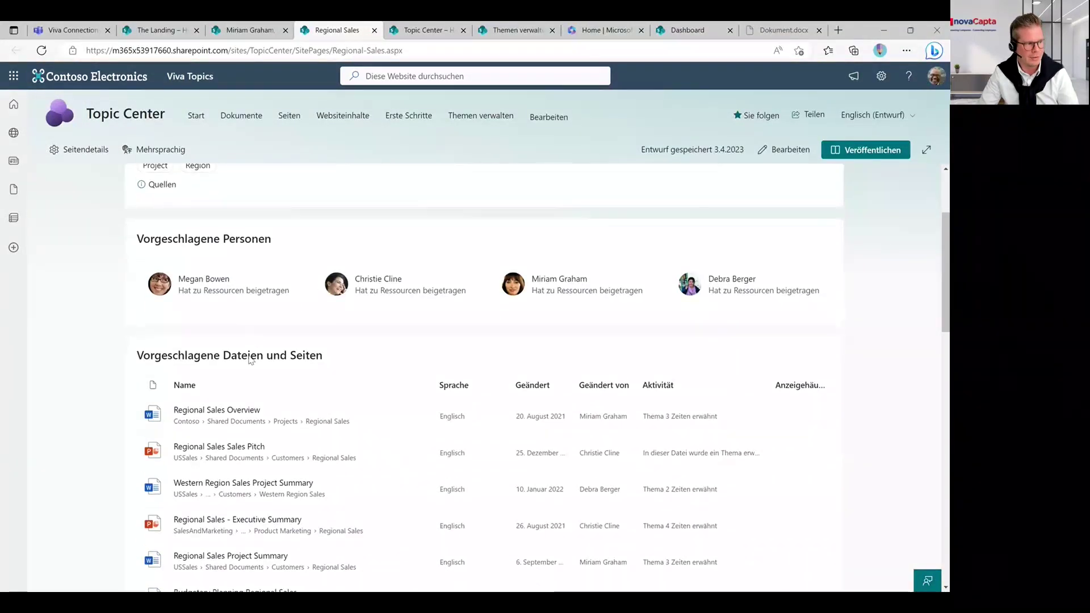
scroll(257, 358, down, 3)
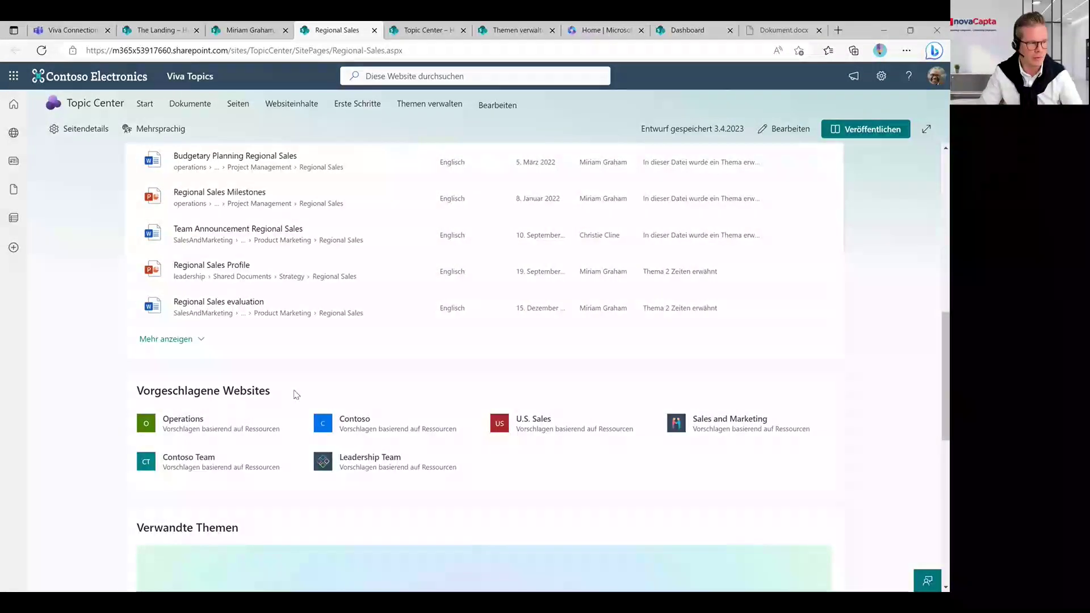
Step: Examine the related topics graph and its legend, checking the relationship between DC-330 Turbo and Wingtip Toys
scroll(627, 418, down, 5)
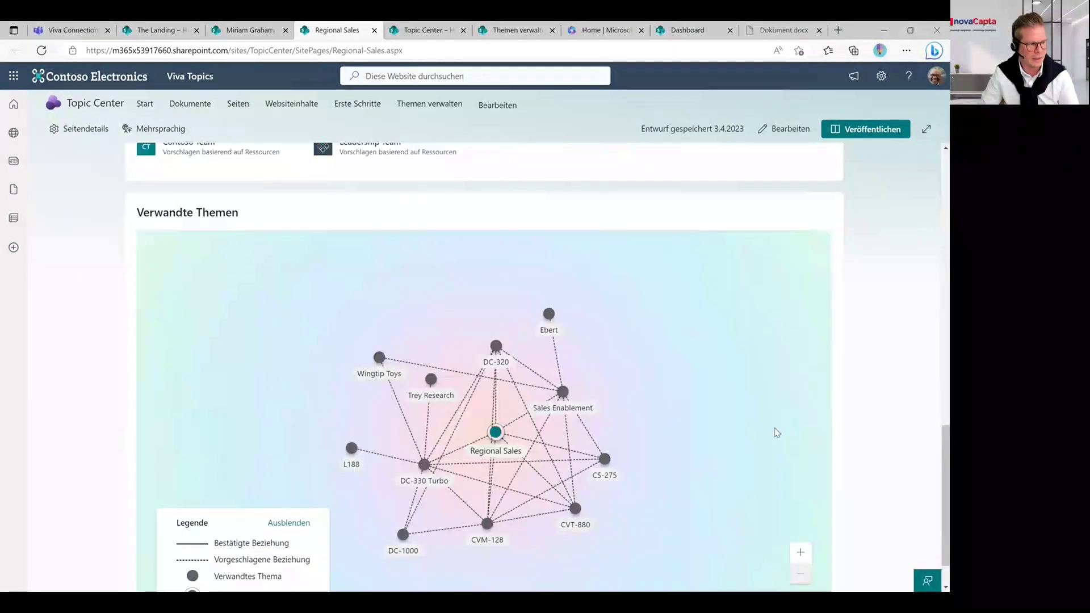
click(800, 531)
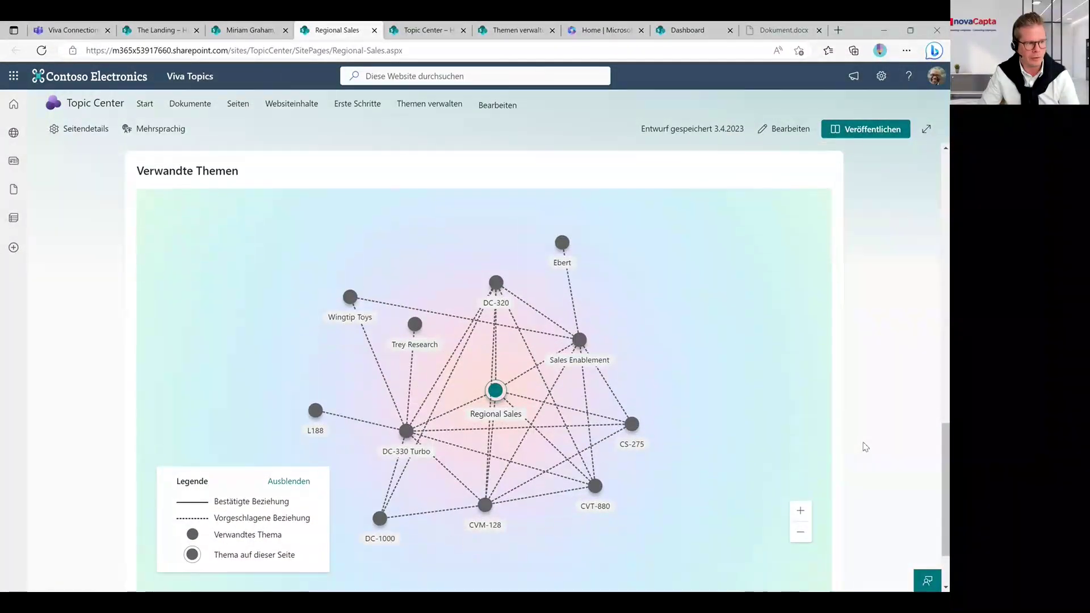
scroll(863, 444, down, 1)
scroll(700, 327, down, 1)
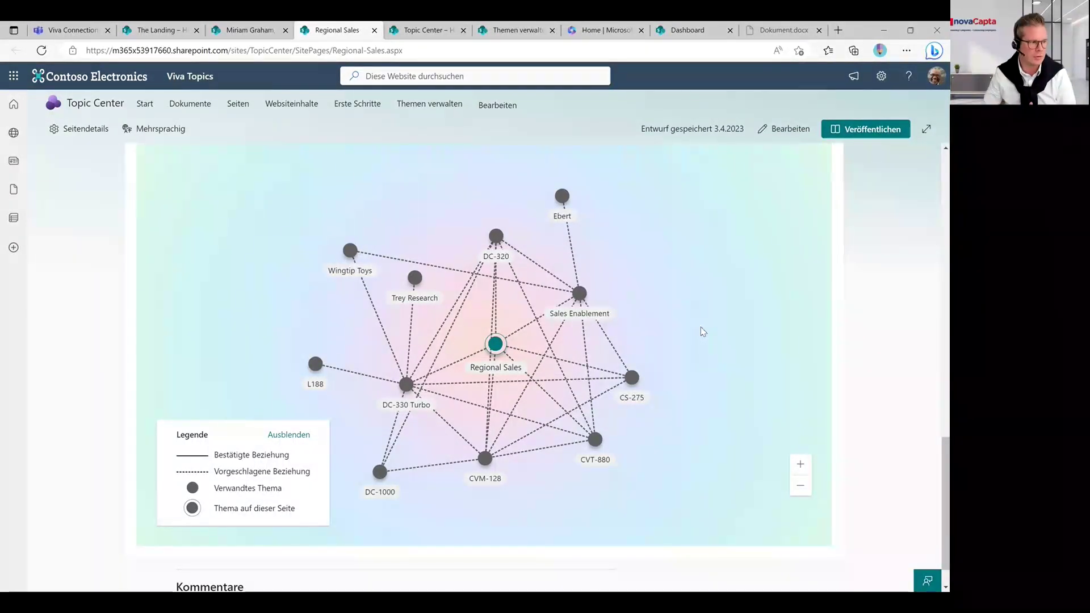
drag(294, 477, 248, 476)
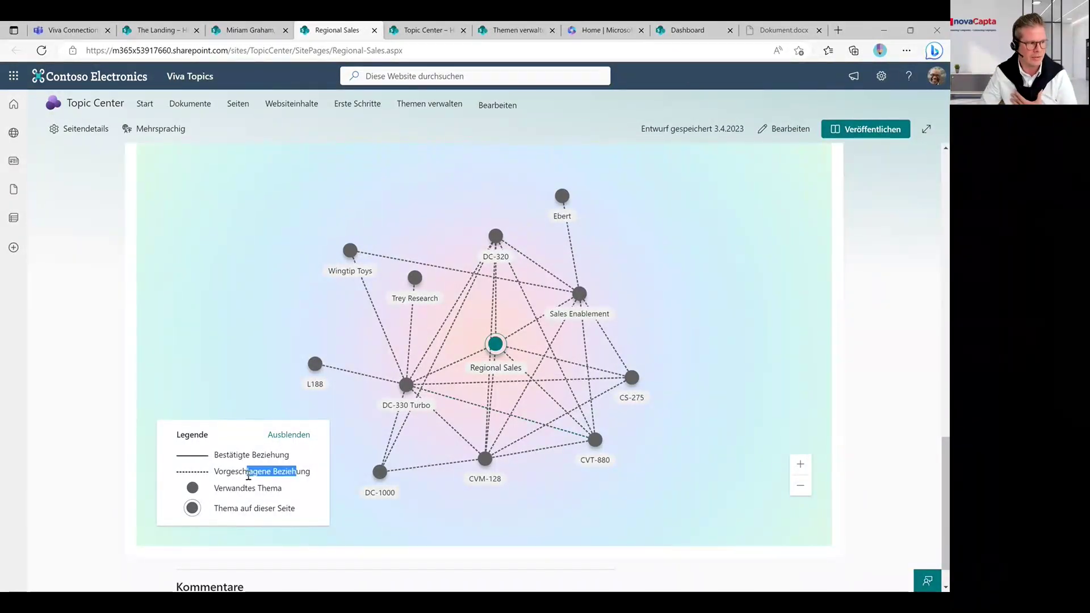
click(382, 326)
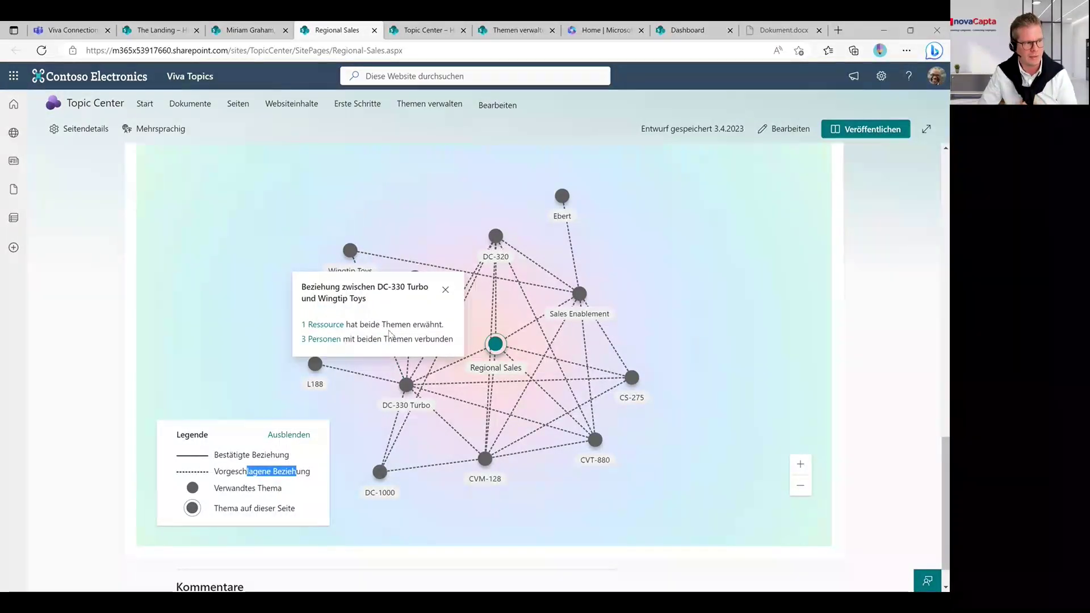
click(445, 290)
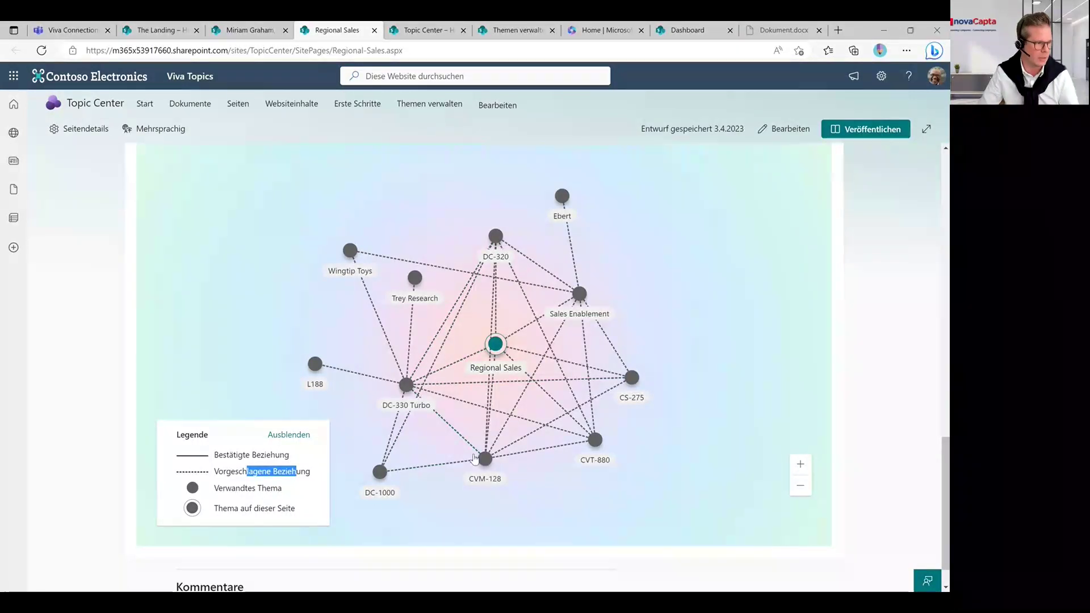
scroll(853, 418, down, 1)
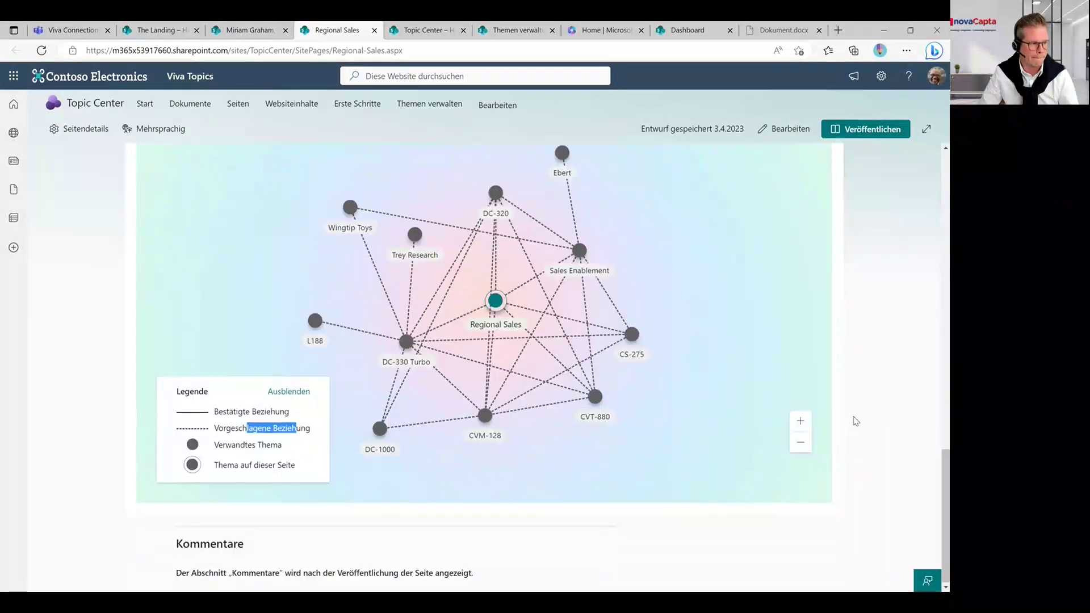
scroll(858, 418, up, 7)
scroll(877, 407, up, 8)
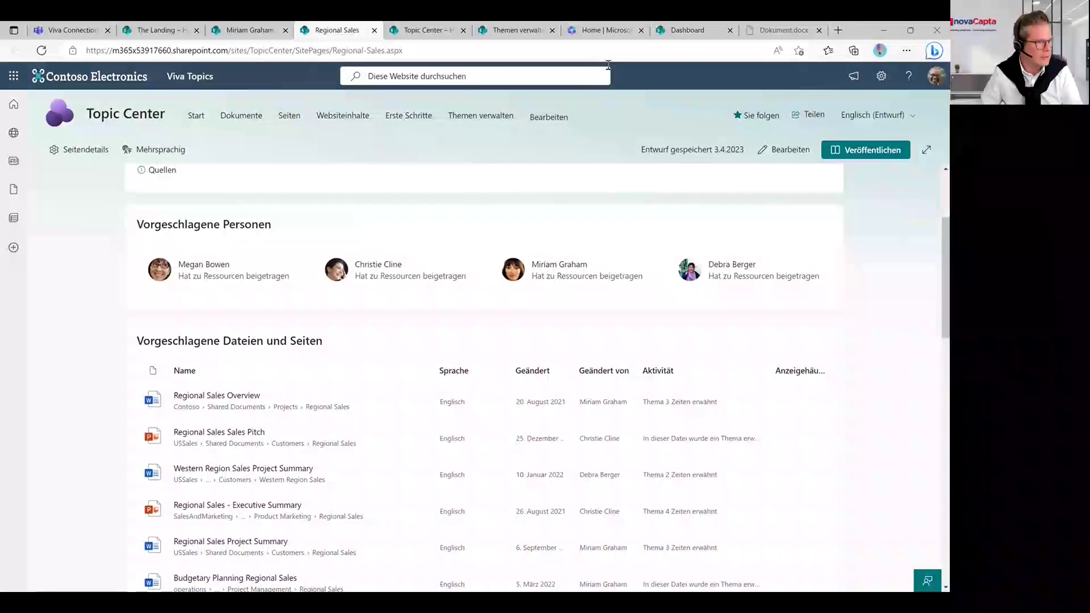
Step: Switch to Dokument.docx in Word and look over the report template's pages
click(771, 35)
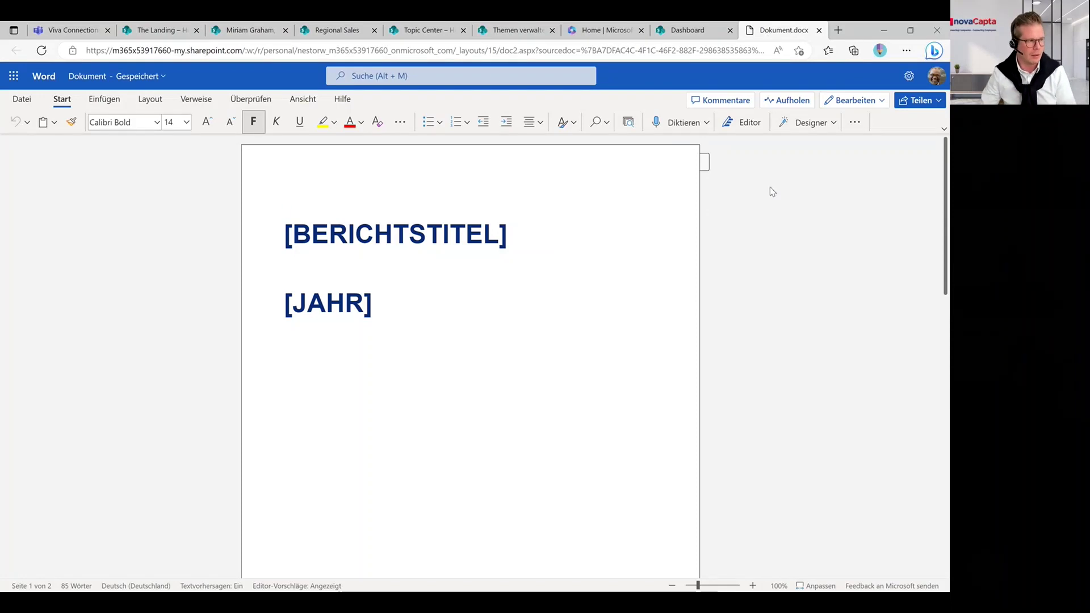
scroll(613, 333, down, 6)
scroll(615, 336, down, 1)
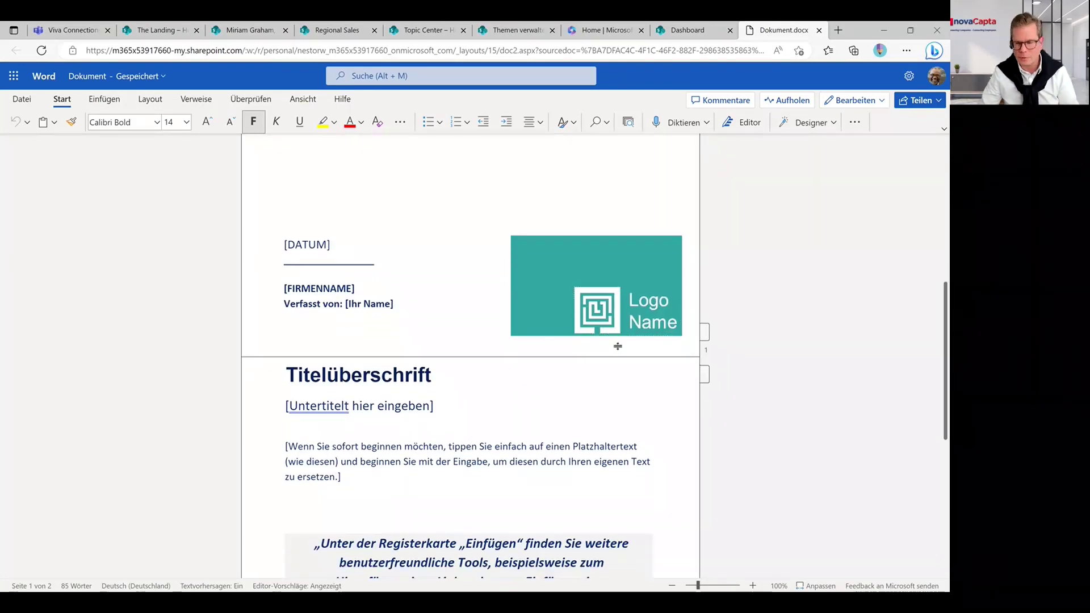
scroll(619, 336, up, 8)
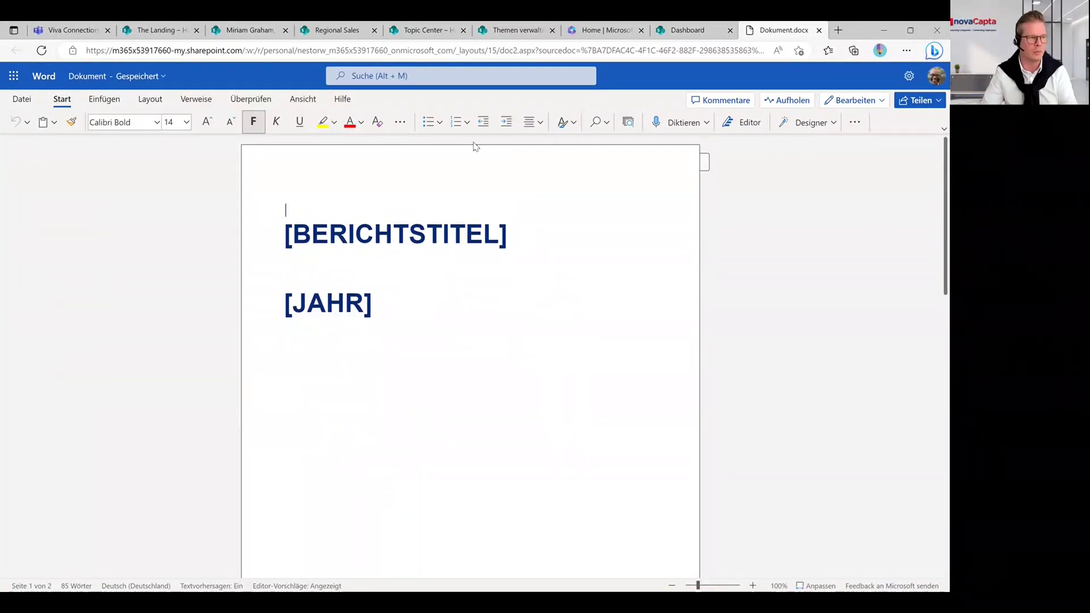
Step: Search from Word for "regional sales", show more results and look through them
click(440, 75)
text(regional sales)
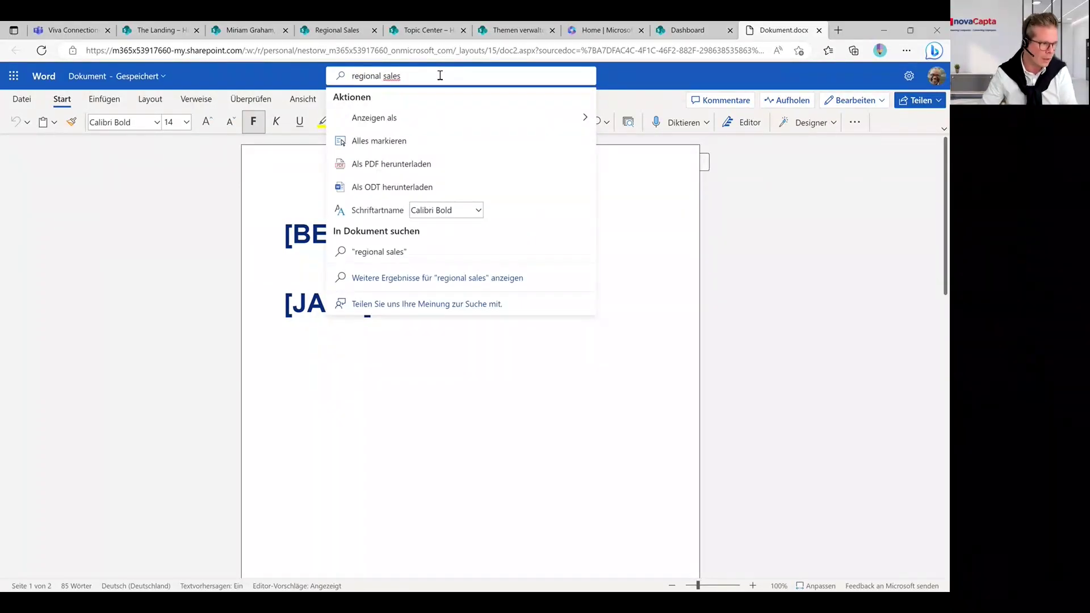
click(404, 281)
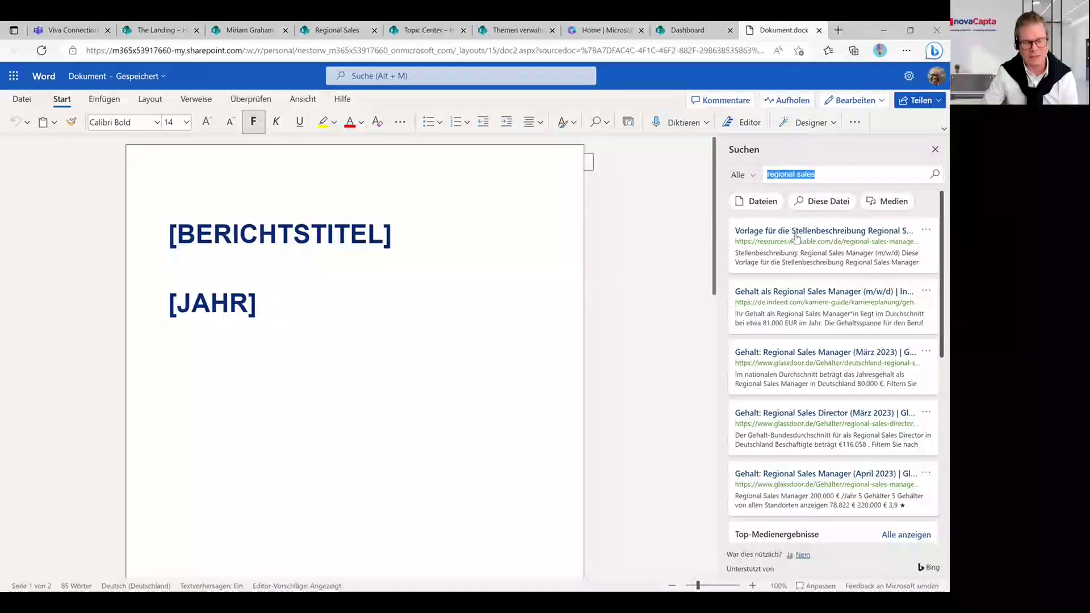
scroll(798, 284, down, 5)
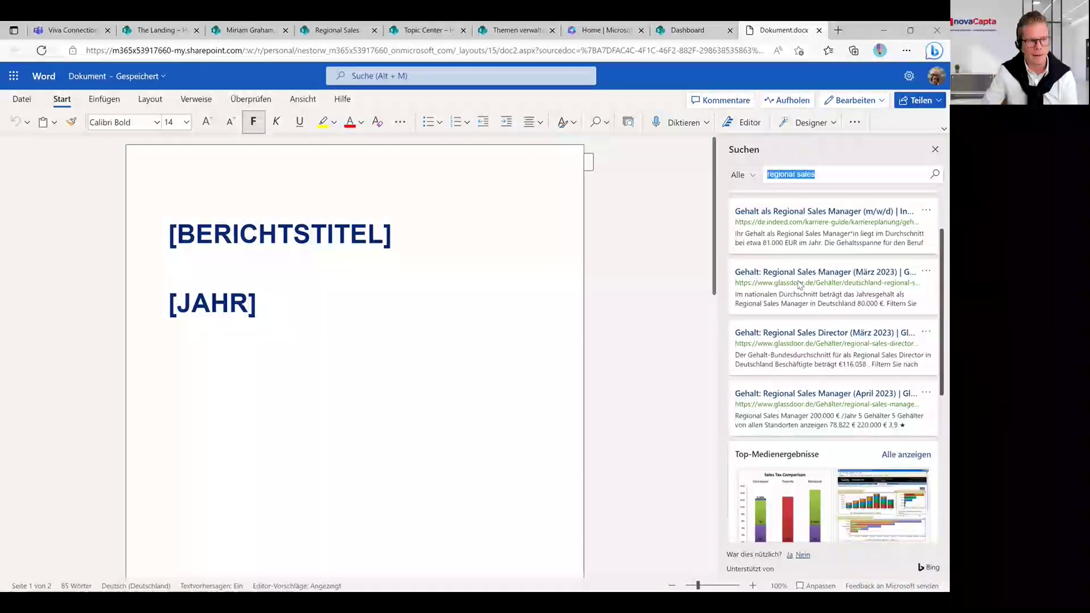
scroll(829, 295, down, 3)
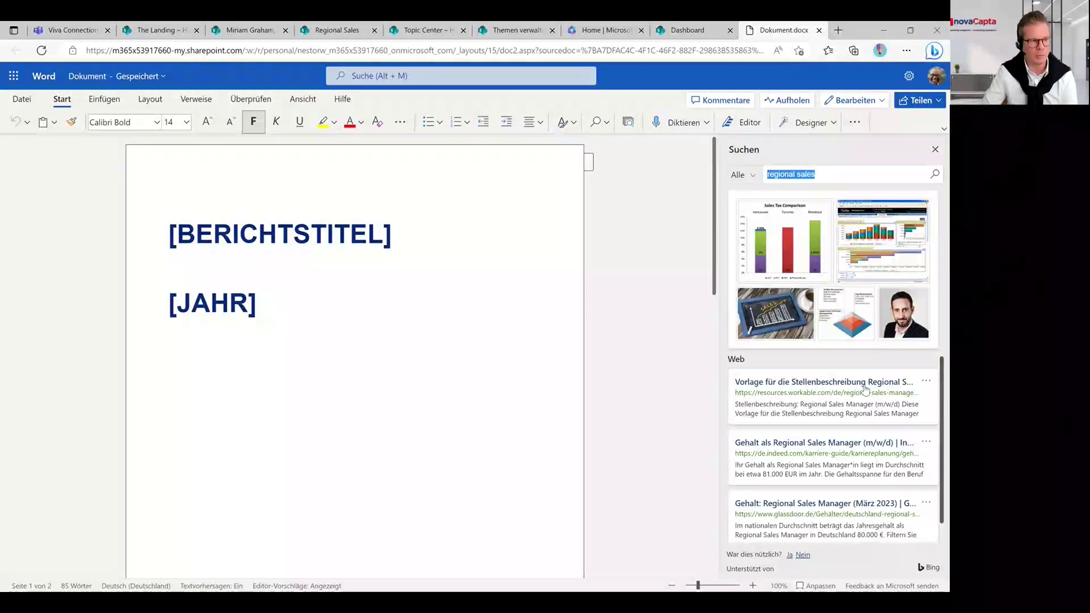
scroll(864, 390, up, 3)
scroll(865, 390, up, 5)
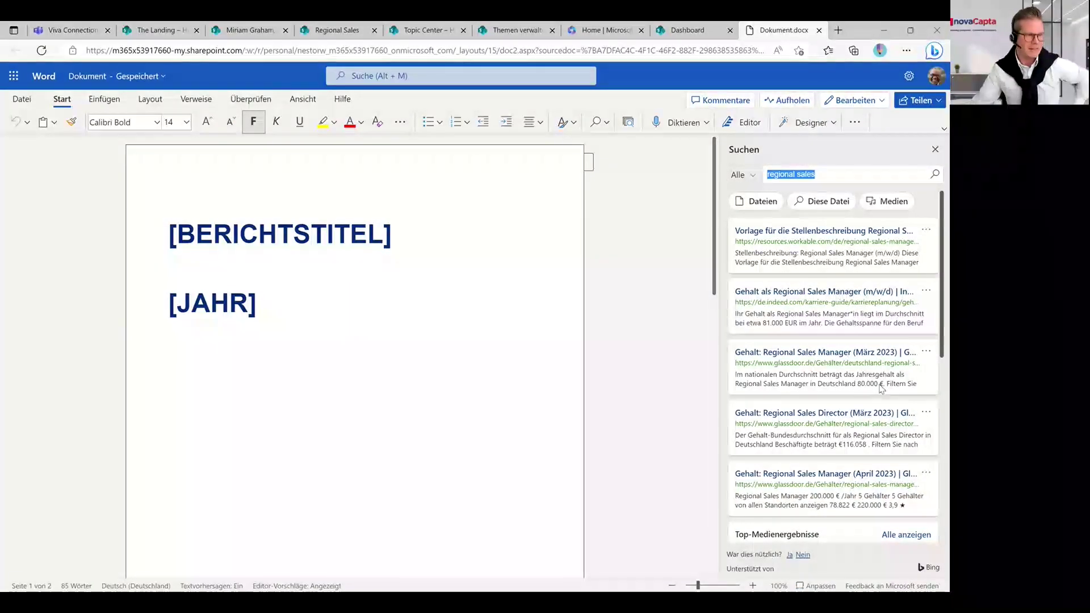
Step: Look through the remaining web and media results for "regional sales" in Word's search results
scroll(849, 304, down, 2)
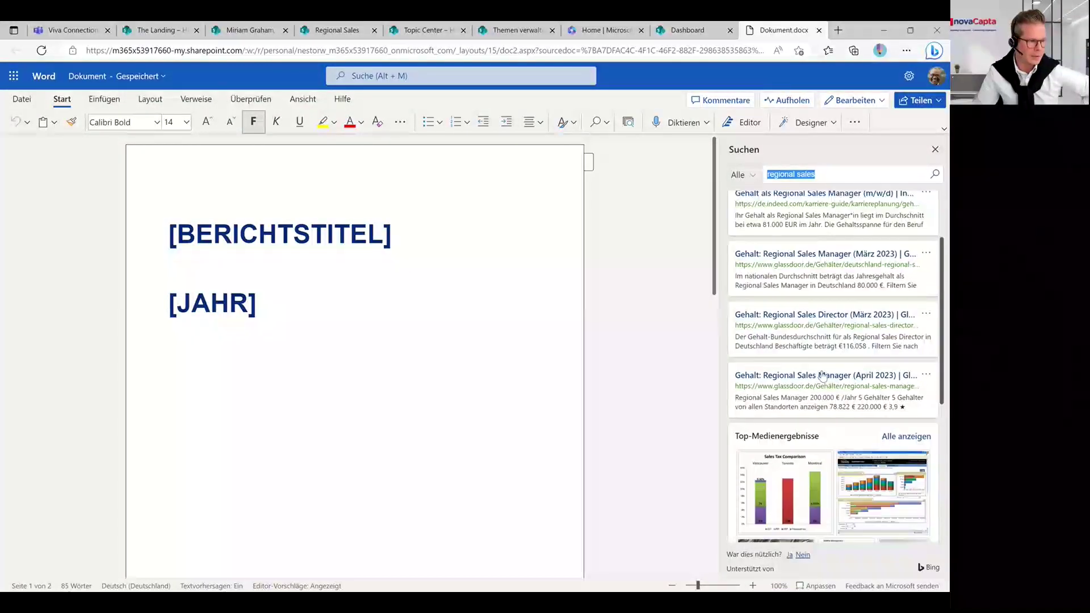
scroll(851, 341, down, 2)
mouse_move(832, 435)
scroll(832, 435, down, 1)
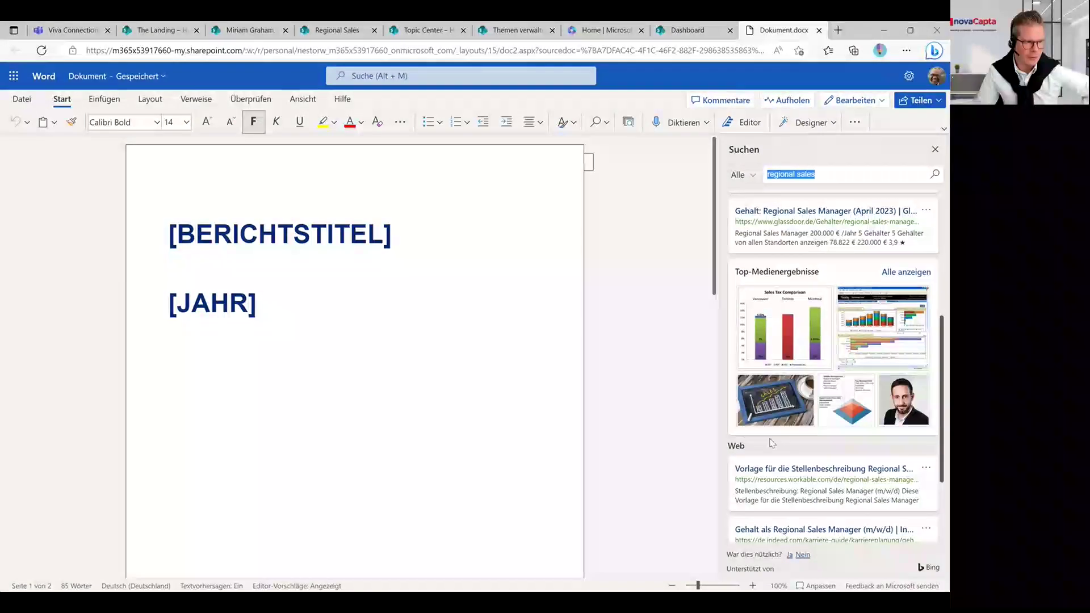
scroll(827, 248, up, 5)
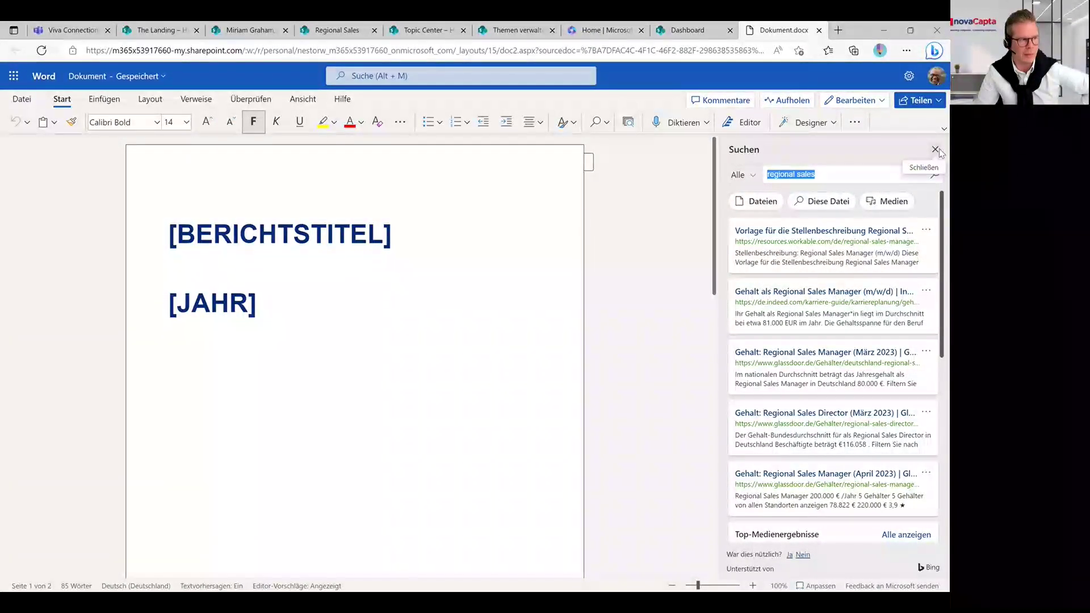
Step: Switch to Viva Connections in Teams, open the Microsoft 365 home page from the app launcher and dismiss the translation offer
click(73, 30)
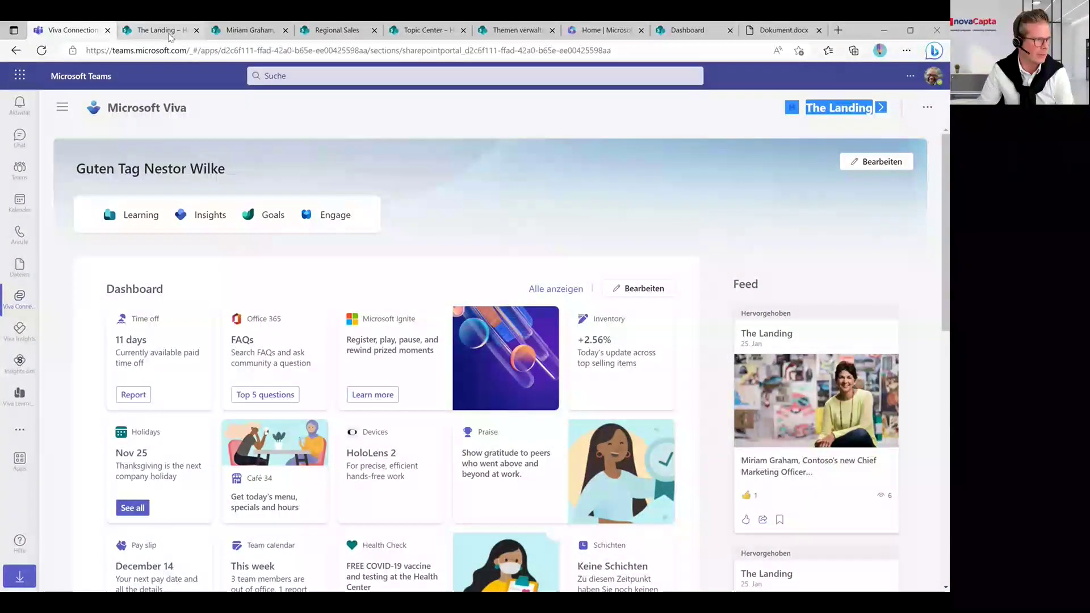
click(18, 78)
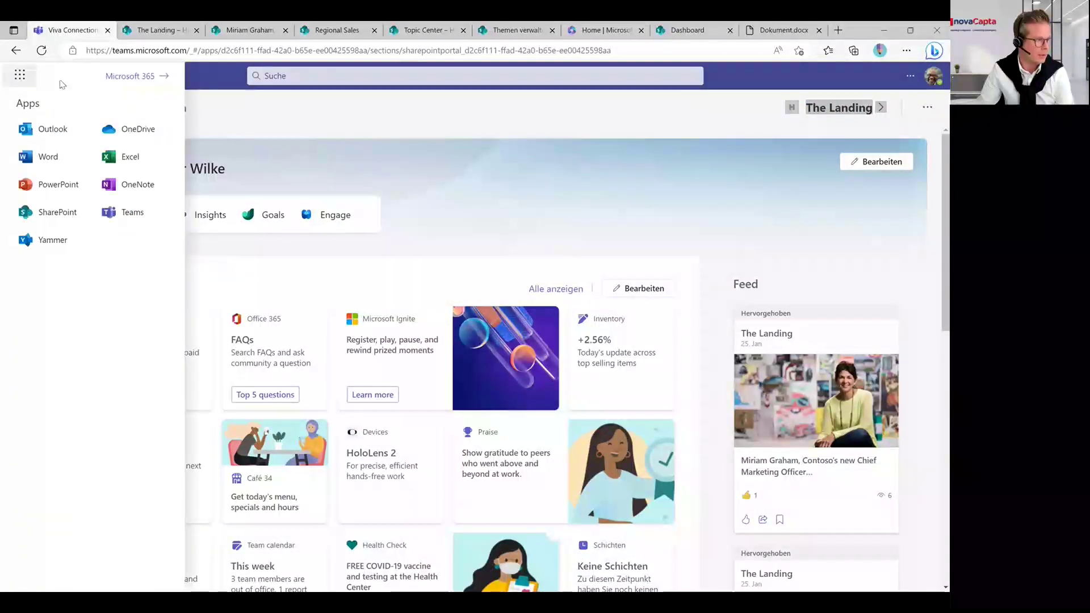
click(143, 76)
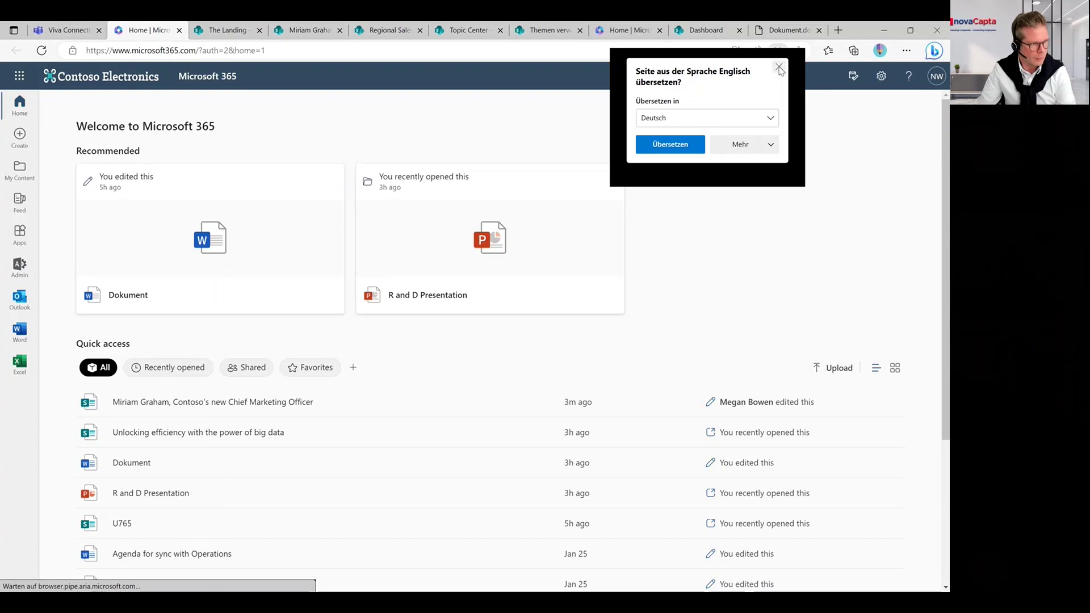
click(779, 68)
Step: Search Microsoft 365 for "regional sales" and open the full results page
click(473, 78)
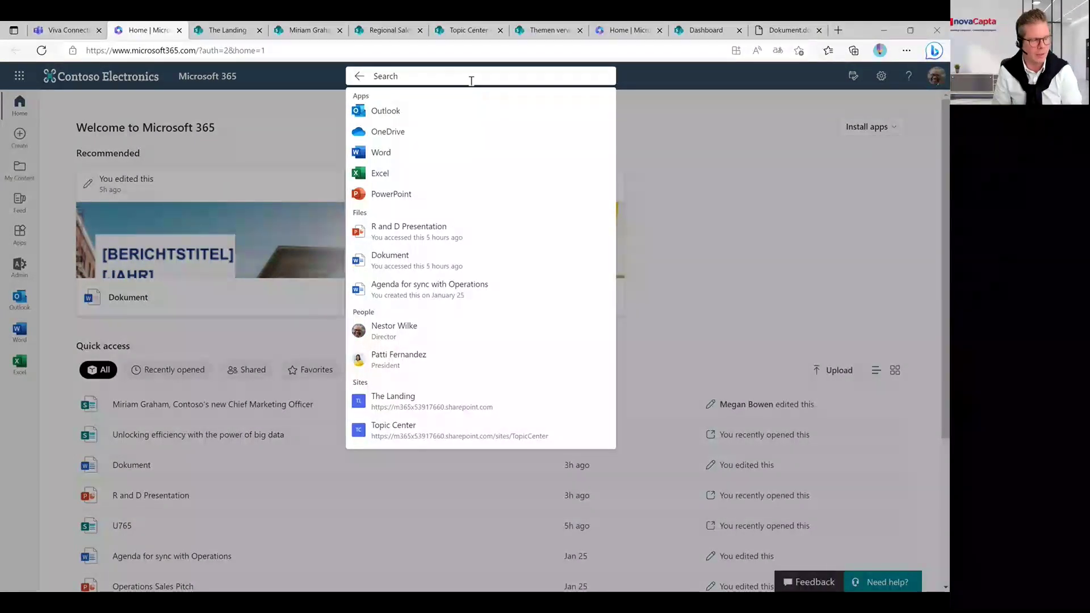
text(regional sales)
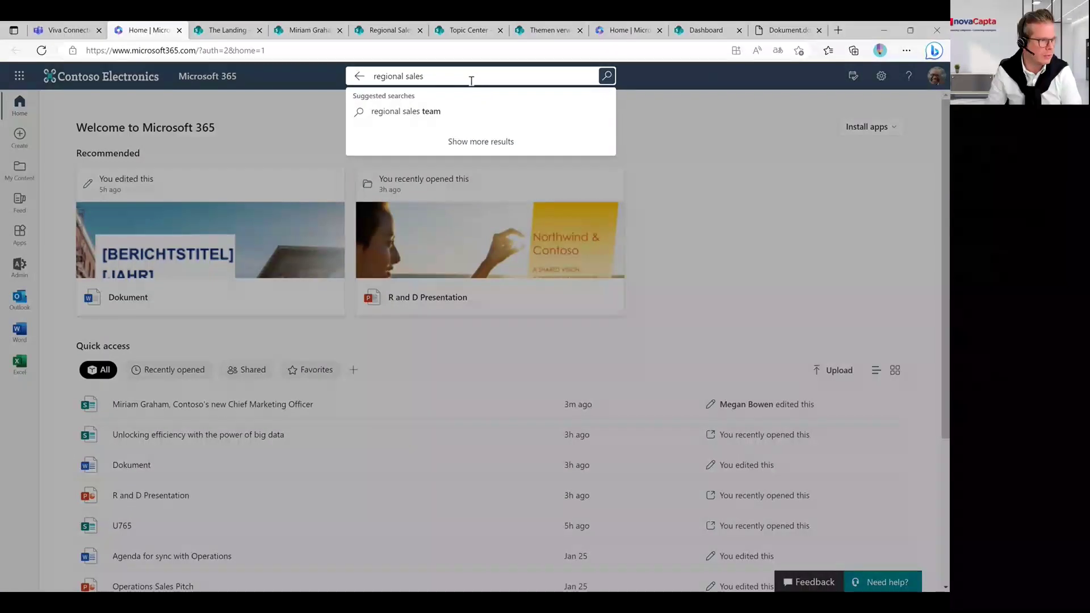
key(Return)
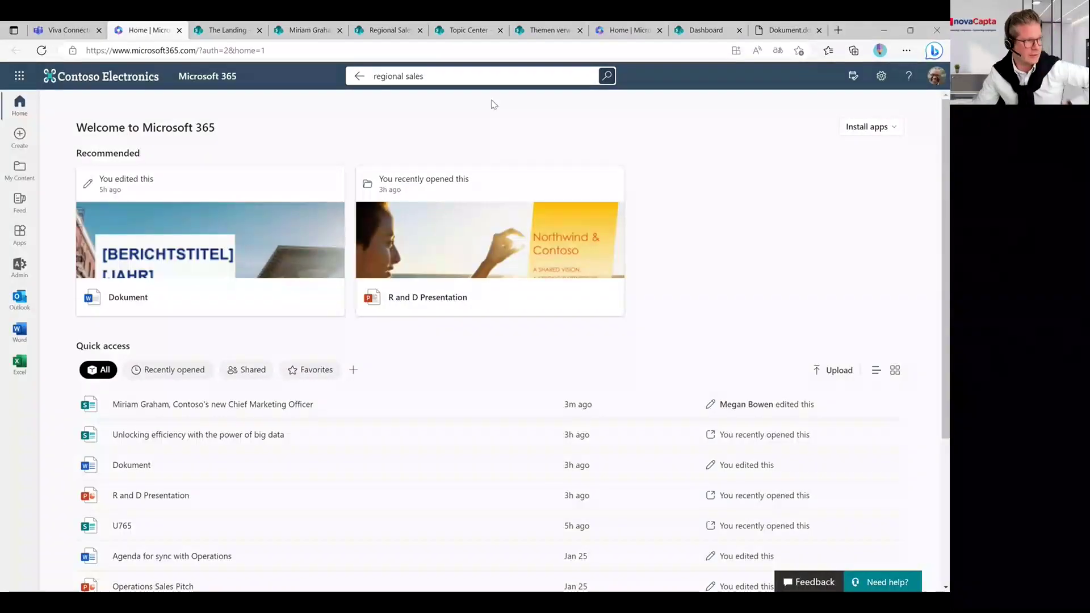
click(609, 78)
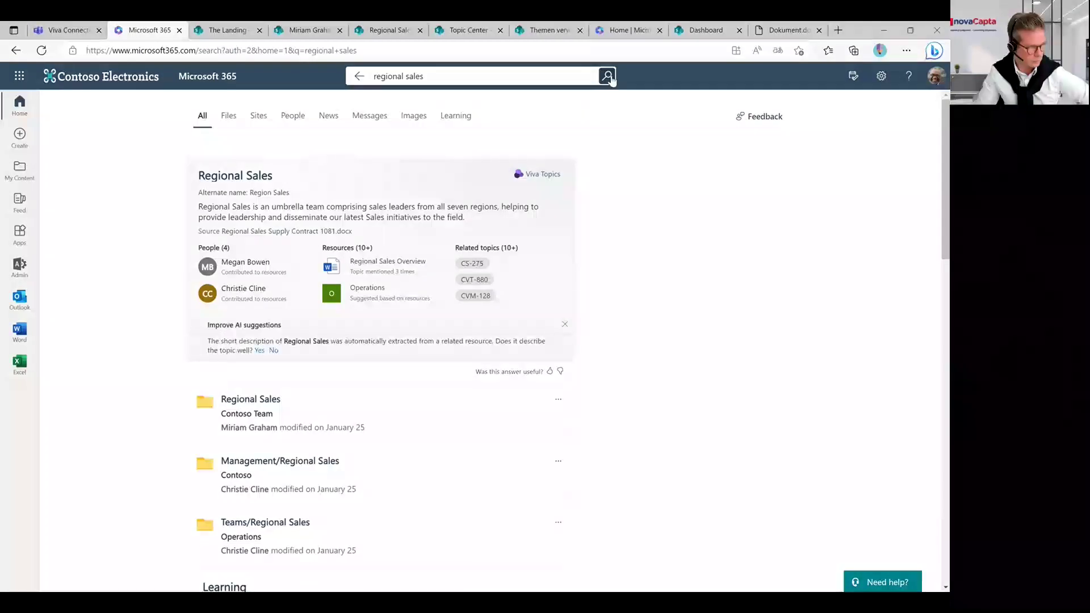